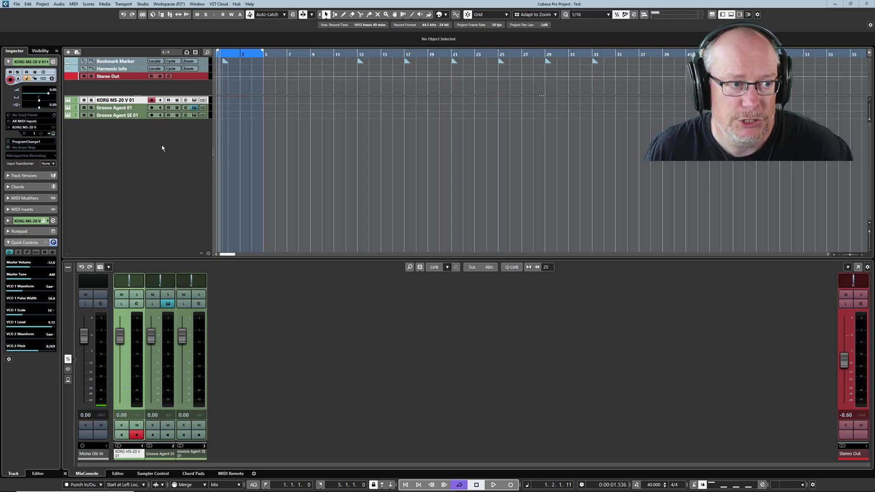
Open the Groove Agent 5 editor from the Groove Agent 01 track, showing Ambience Kit 01
{"action": "left_click", "coordinate": [121, 109]}
Bring up Groove Agent, shift its window left, and give Ambience Kit 01 four stars
{"action": "left_click", "coordinate": [154, 14]}
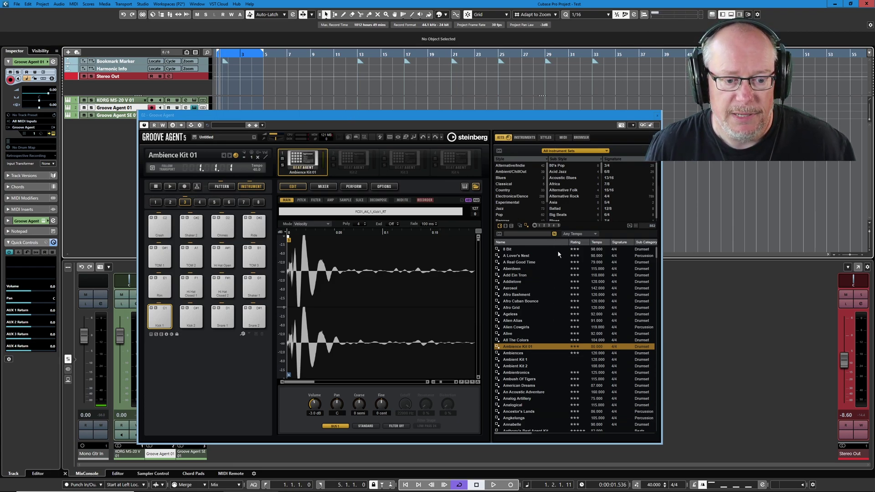
{"action": "left_click_drag", "start_coordinate": [514, 115], "coordinate": [442, 123]}
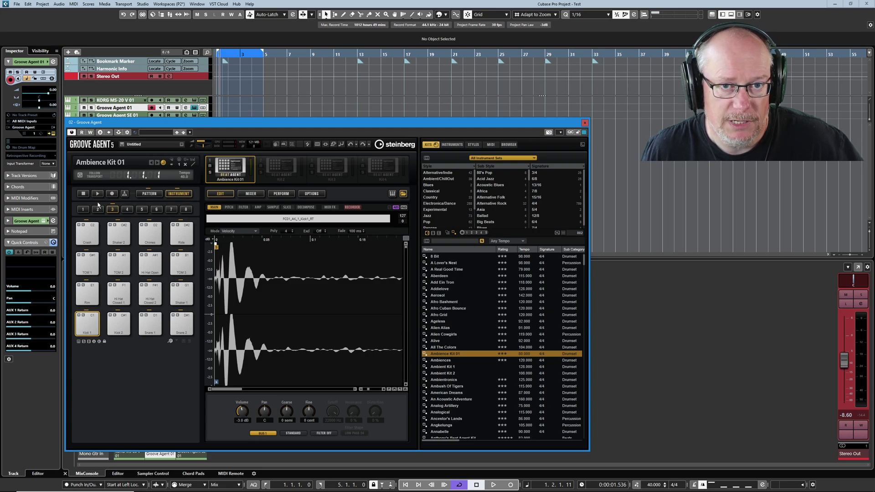
{"action": "left_click", "coordinate": [509, 354]}
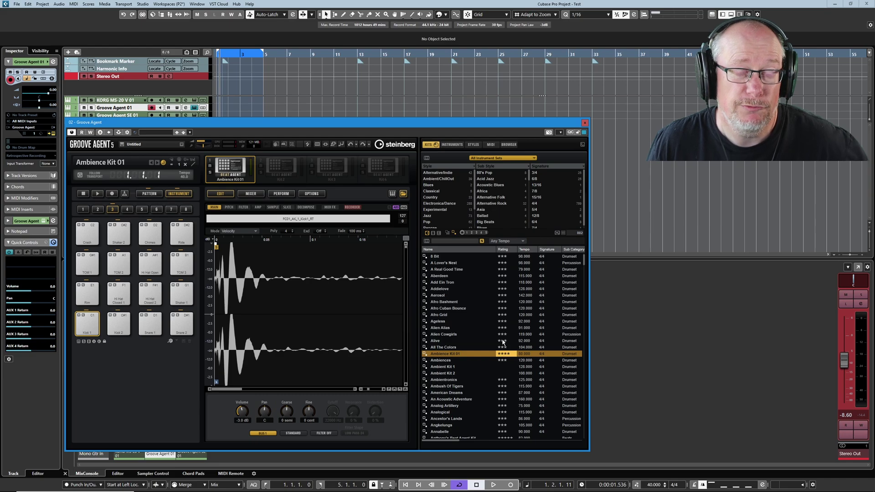
Close Groove Agent and open the Groove Agent SE instrument on the Groove Agent SE 01 track
{"action": "left_click", "coordinate": [585, 124]}
{"action": "left_click", "coordinate": [122, 116]}
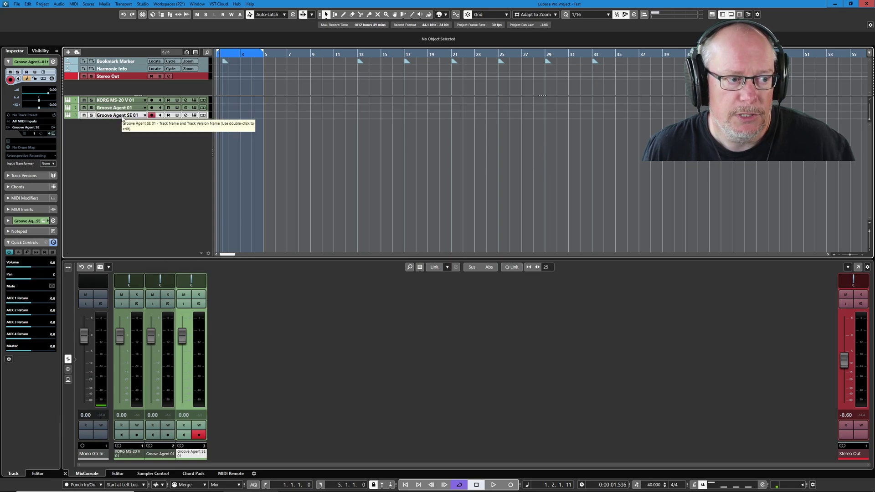
{"action": "left_click", "coordinate": [195, 116]}
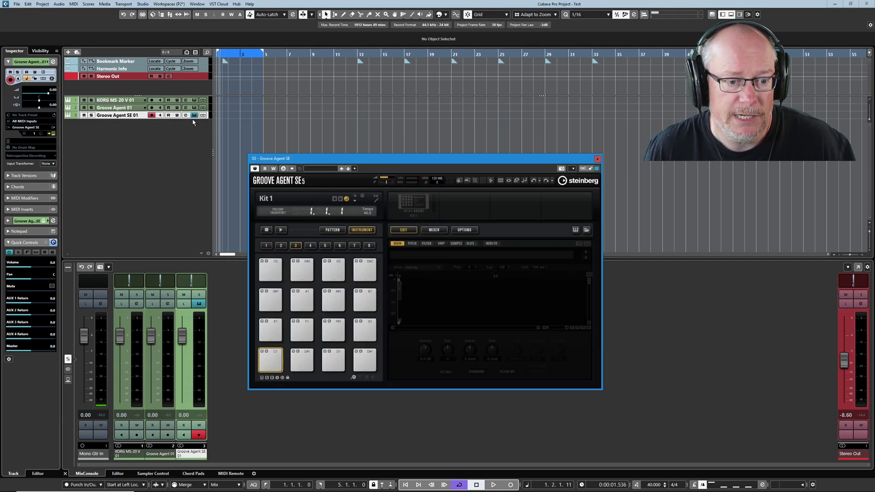
Load Ambience Kit 01 into the kit slot via Load Kit, searching 'ambience'
{"action": "right_click", "coordinate": [409, 205]}
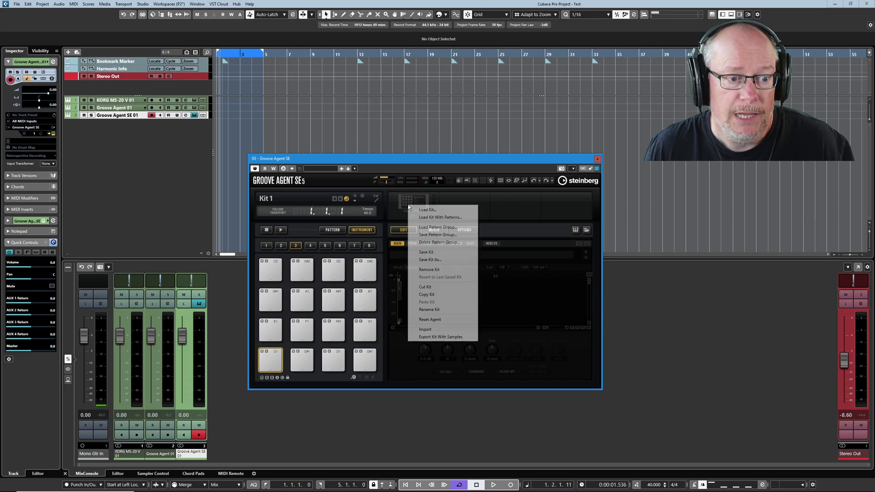
{"action": "left_click", "coordinate": [454, 217]}
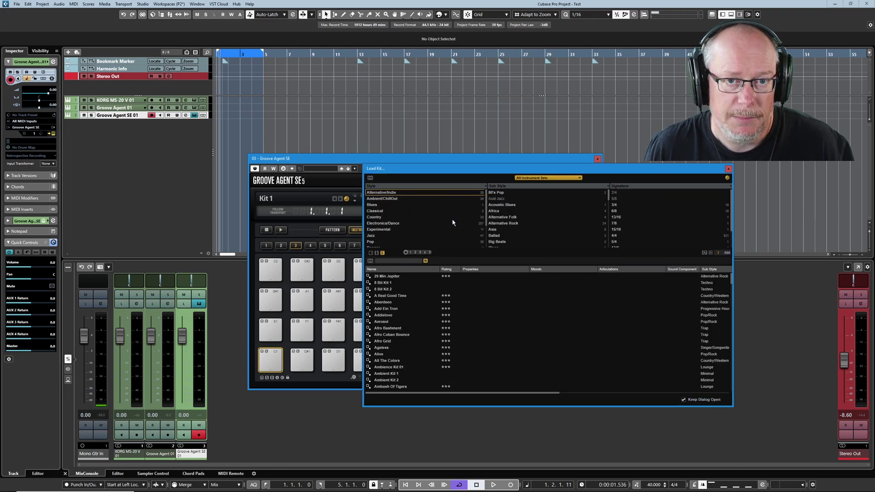
{"action": "left_click", "coordinate": [387, 261]}
{"action": "type", "text": "ambience"}
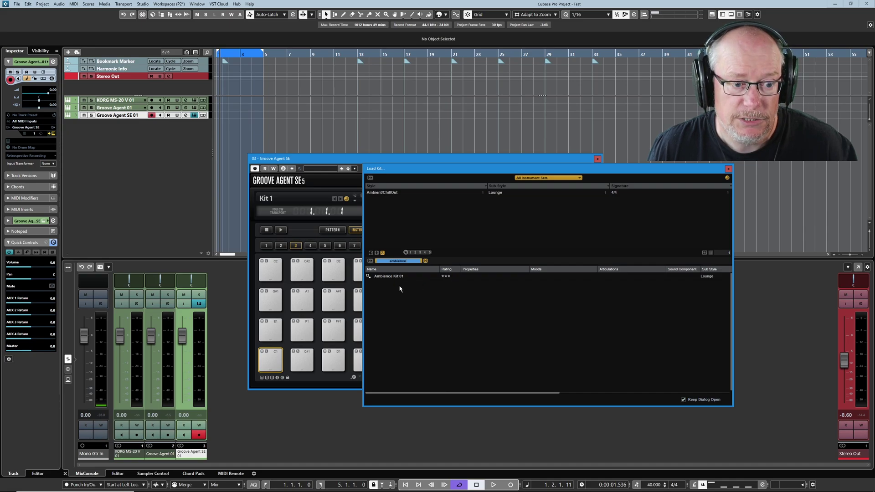
{"action": "double_click", "coordinate": [393, 279]}
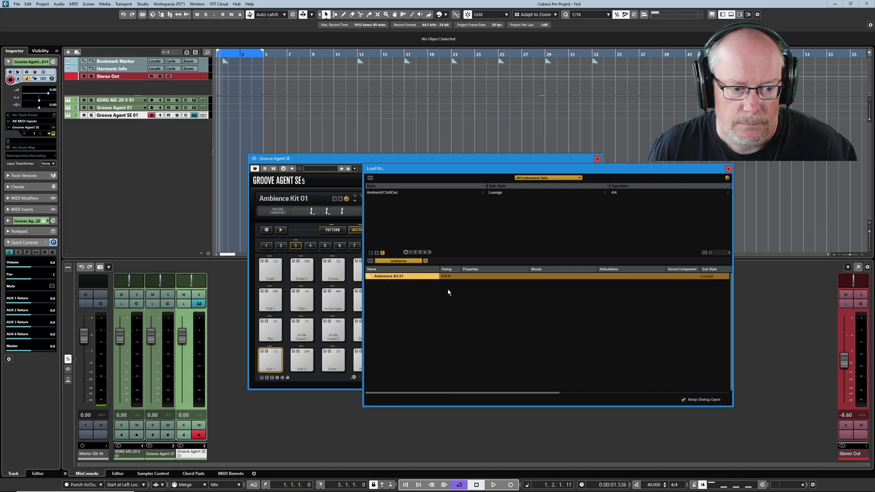
{"action": "left_click", "coordinate": [728, 169]}
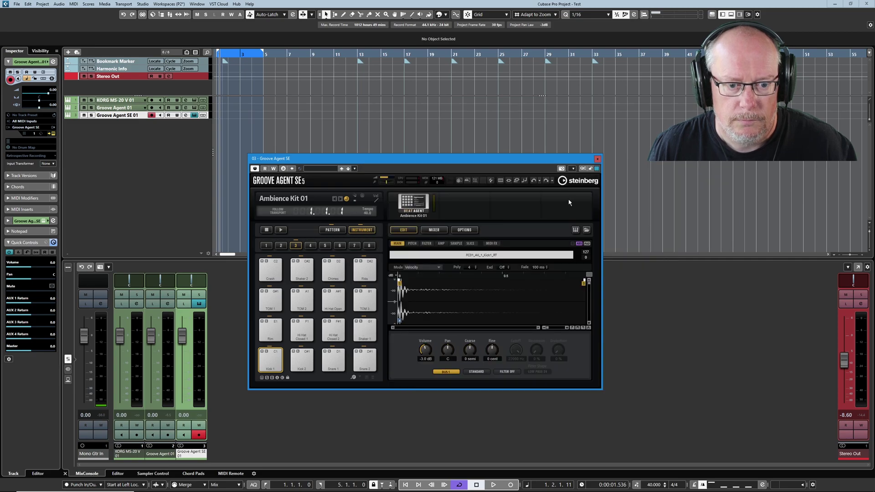
Search the Groove Agent SE kit browser for 'ambien', rate Ambience Kit 01 two stars, then close it
{"action": "left_click", "coordinate": [587, 230]}
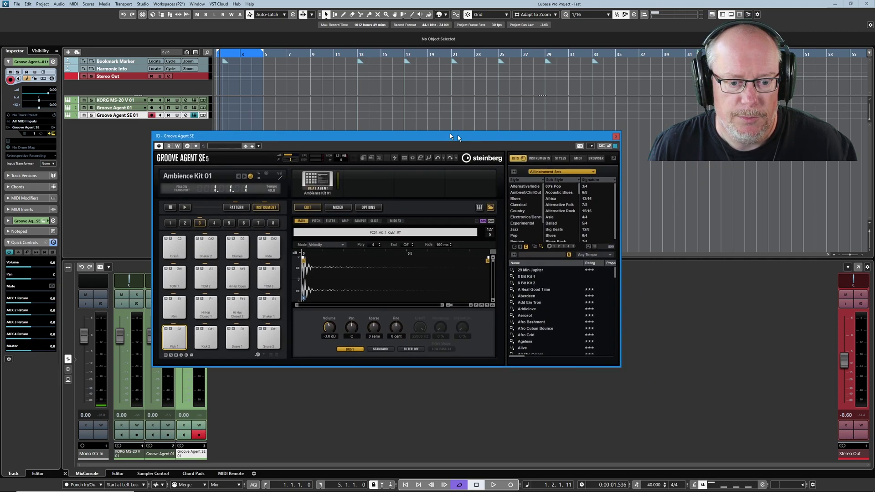
{"action": "left_click", "coordinate": [515, 256]}
{"action": "type", "text": "ambi"}
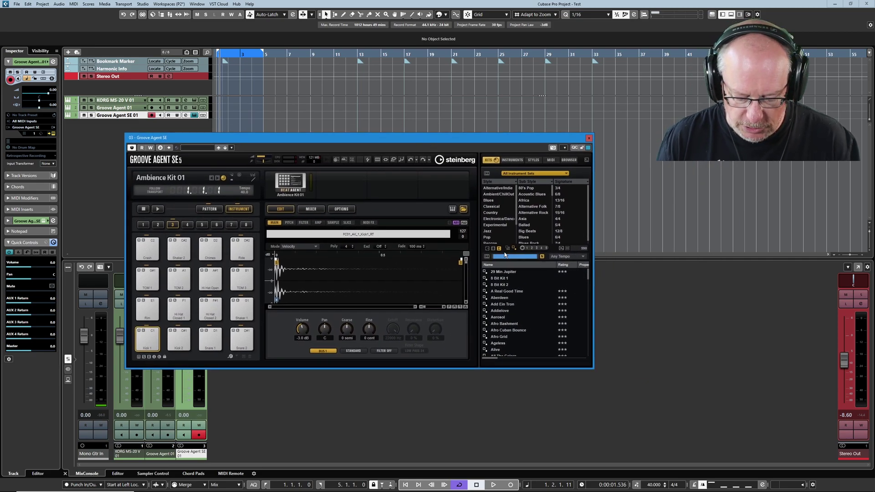
{"action": "type", "text": "en"}
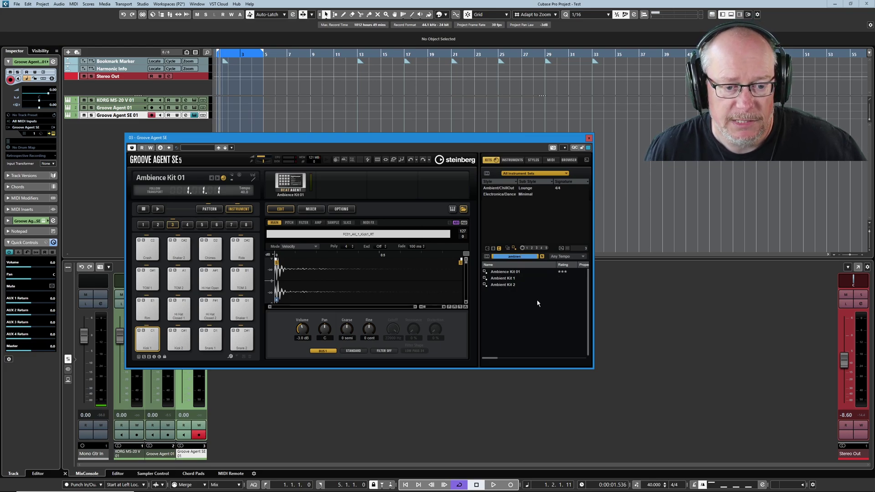
{"action": "left_click", "coordinate": [565, 272]}
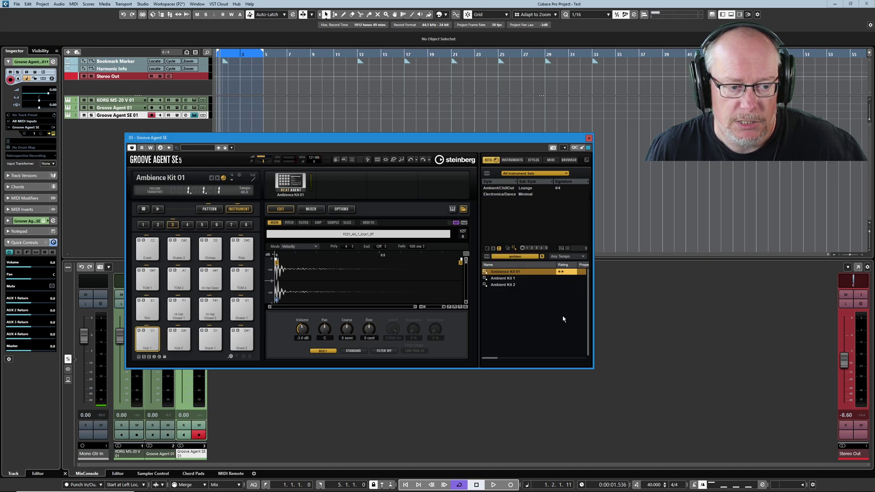
{"action": "left_click", "coordinate": [589, 138]}
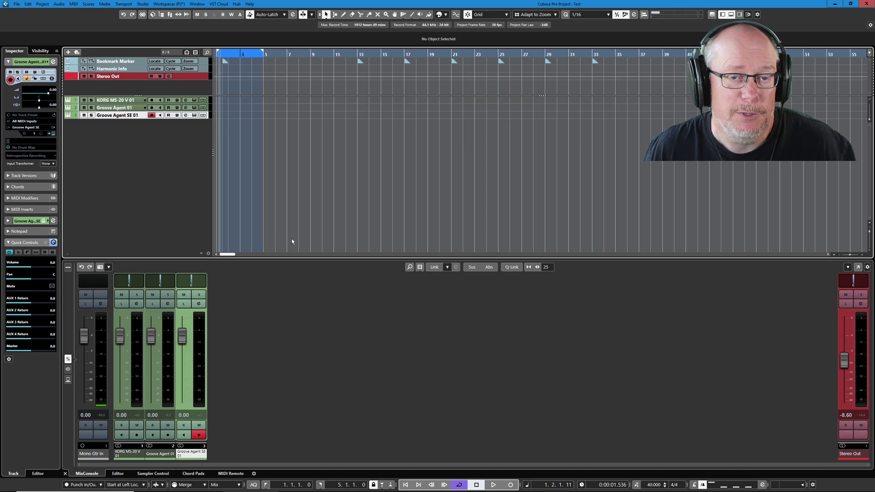
Search MediaBay for 'ambience' and reveal Ambience Kit 01's full storage path
{"action": "left_click", "coordinate": [153, 14]}
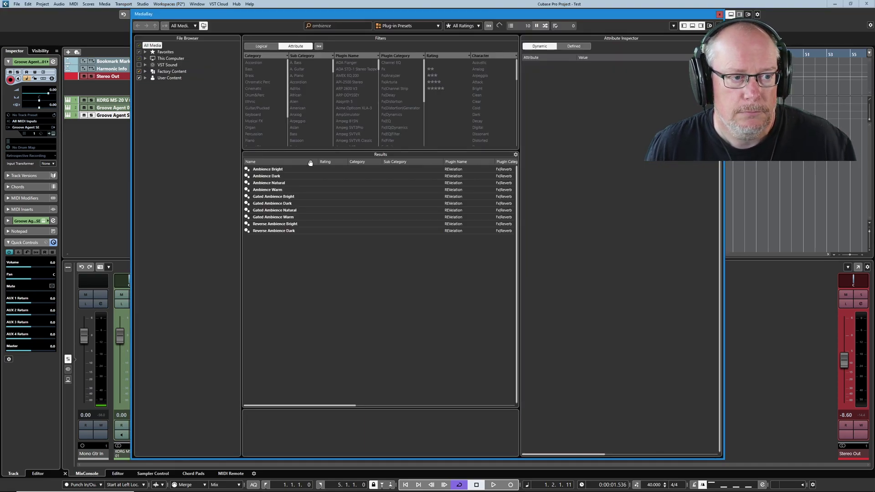
{"action": "left_click", "coordinate": [336, 25]}
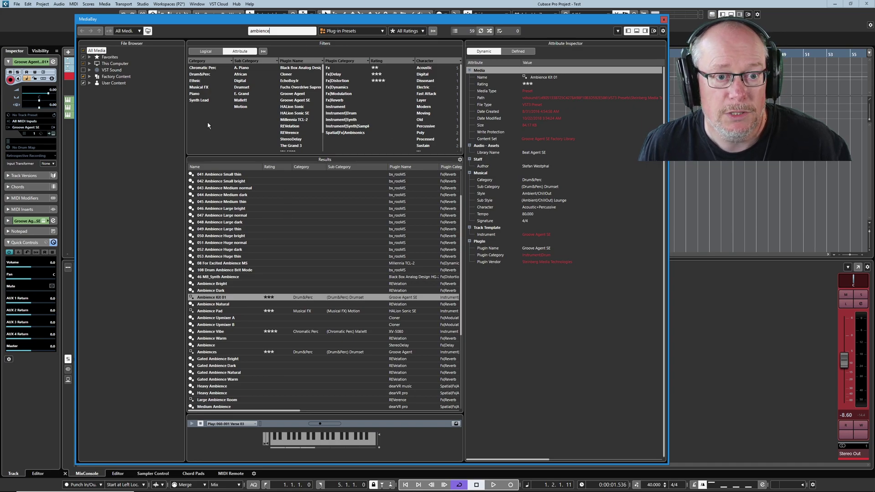
{"action": "left_click", "coordinate": [544, 99]}
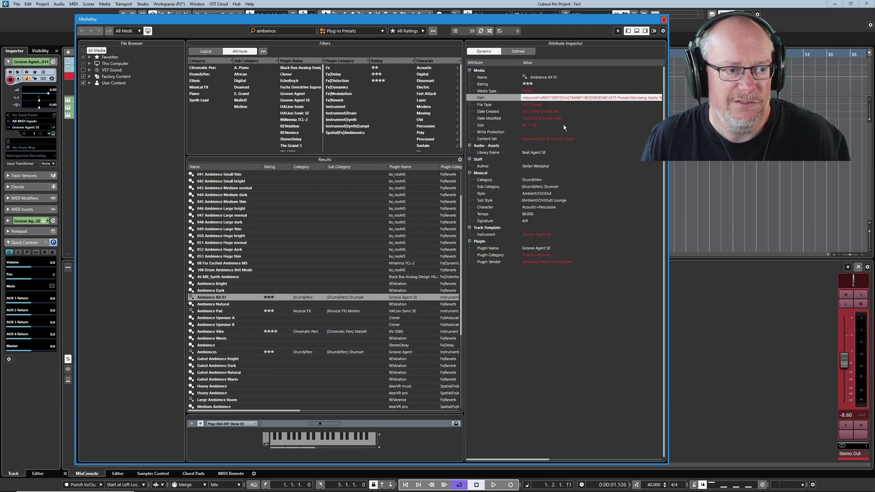
Close the MediaBay, reopen Groove Agent 01, and view the Ambience Kit 01 preset options
{"action": "left_click", "coordinate": [665, 20]}
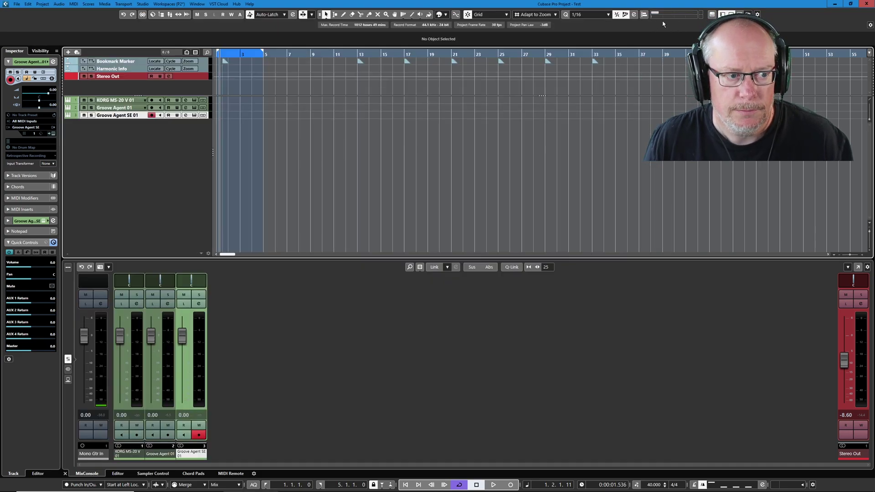
{"action": "left_click", "coordinate": [115, 108]}
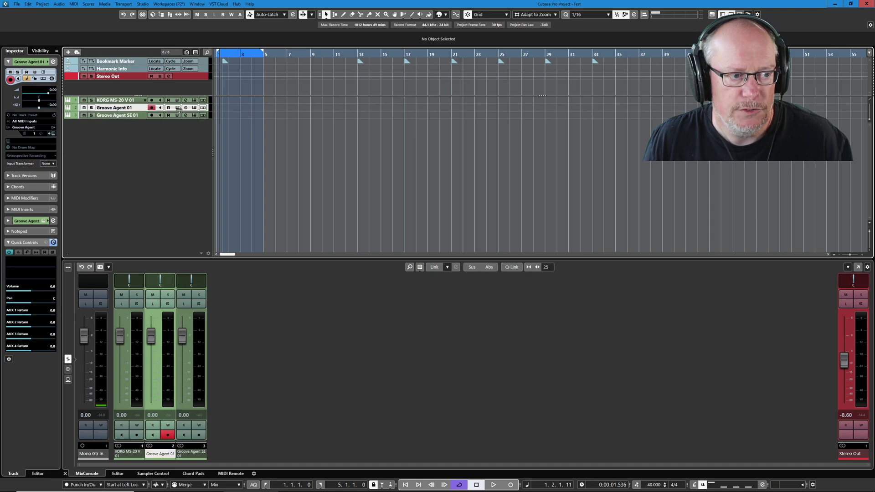
{"action": "left_click", "coordinate": [194, 108]}
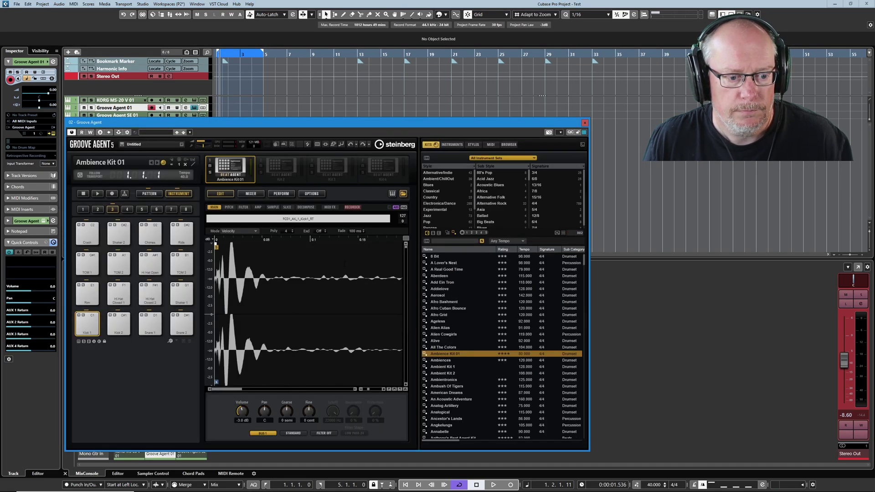
{"action": "right_click", "coordinate": [454, 354]}
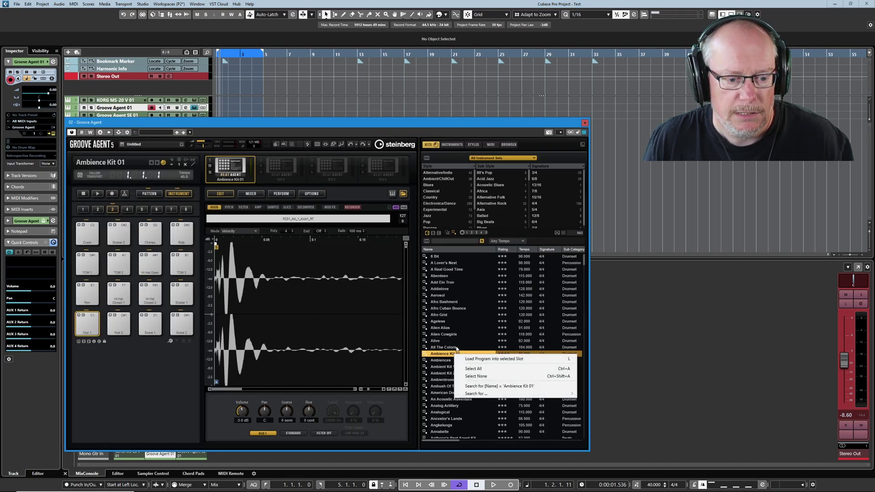
{"action": "mouse_move", "coordinate": [500, 395]}
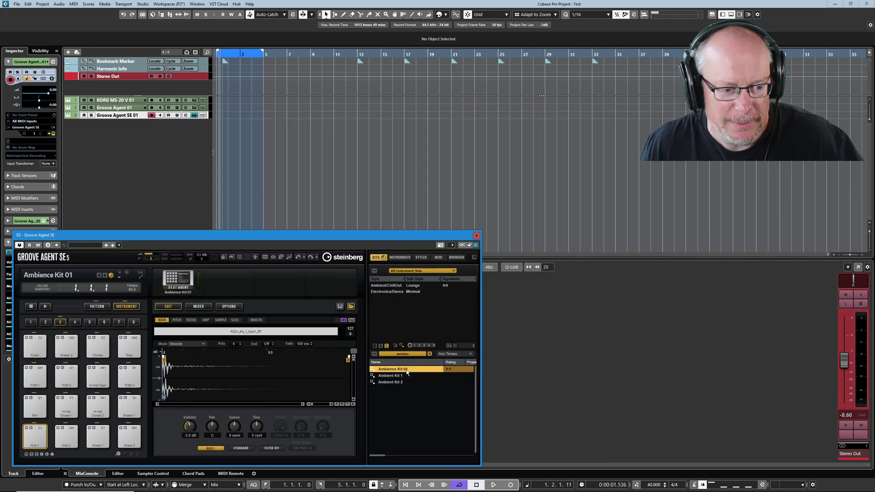
View Ambience Kit 01's options in Groove Agent SE, then move the window up and right
{"action": "right_click", "coordinate": [407, 371]}
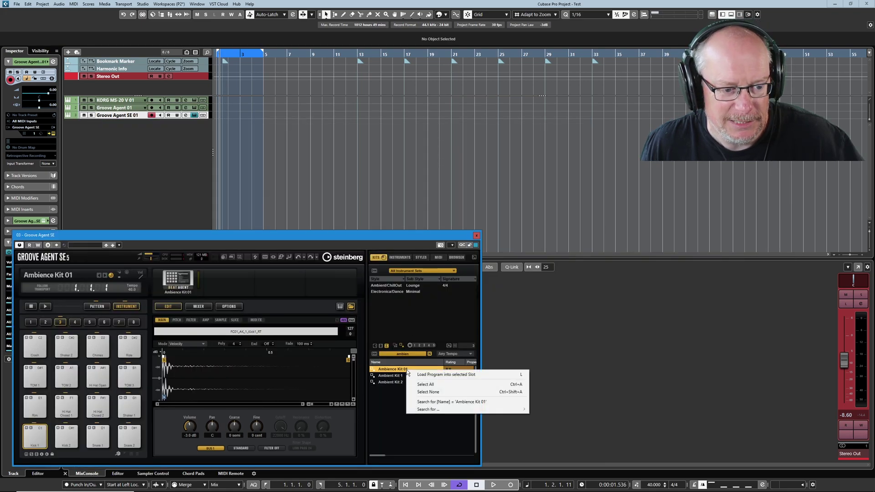
{"action": "mouse_move", "coordinate": [472, 409]}
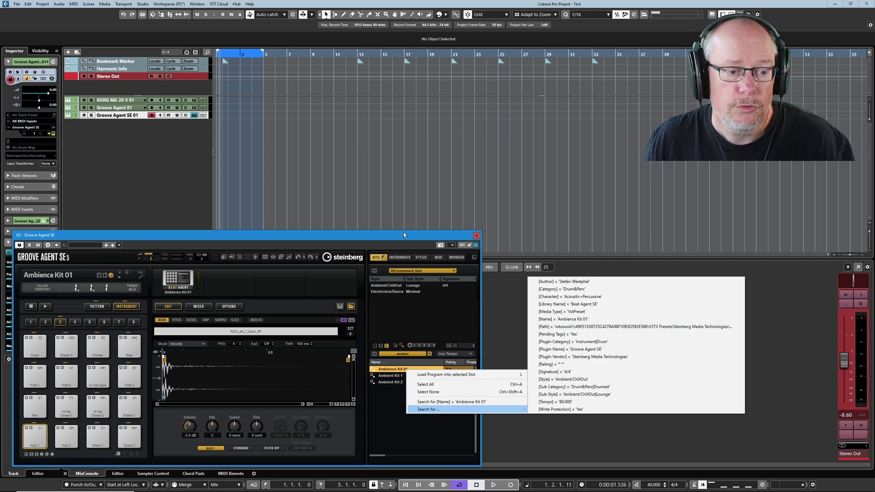
{"action": "left_click", "coordinate": [418, 234]}
{"action": "left_click_drag", "start_coordinate": [418, 234], "coordinate": [585, 169]}
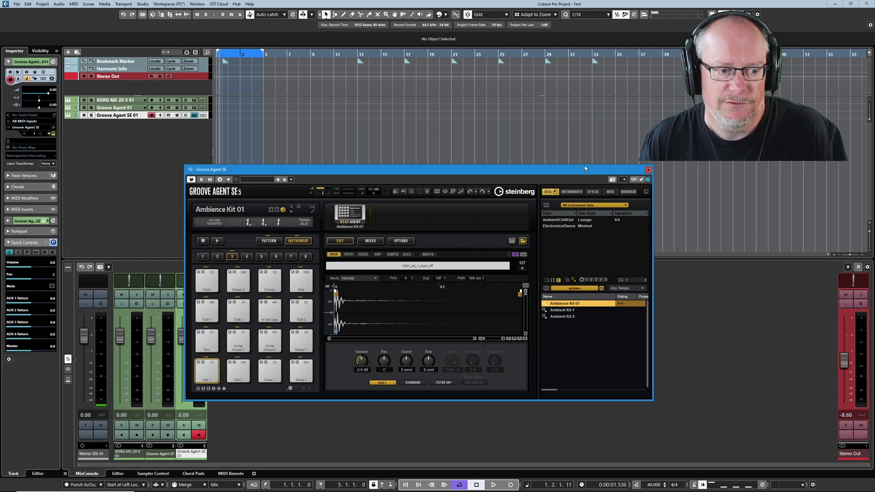
In File Explorer, browse the Groove Agent_64 and Groove Agent SE_64 folders and select mediabay3.db
{"action": "key", "text": "alt+Tab"}
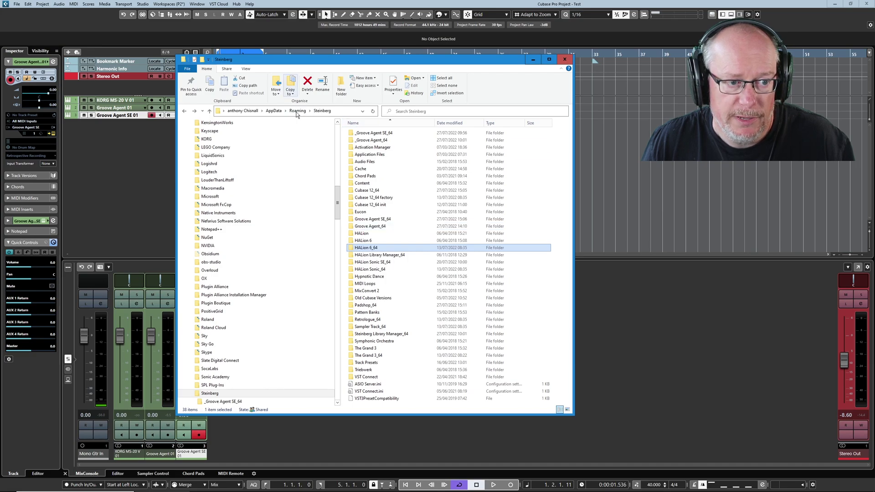
{"action": "left_click", "coordinate": [375, 228]}
{"action": "double_click", "coordinate": [375, 228]}
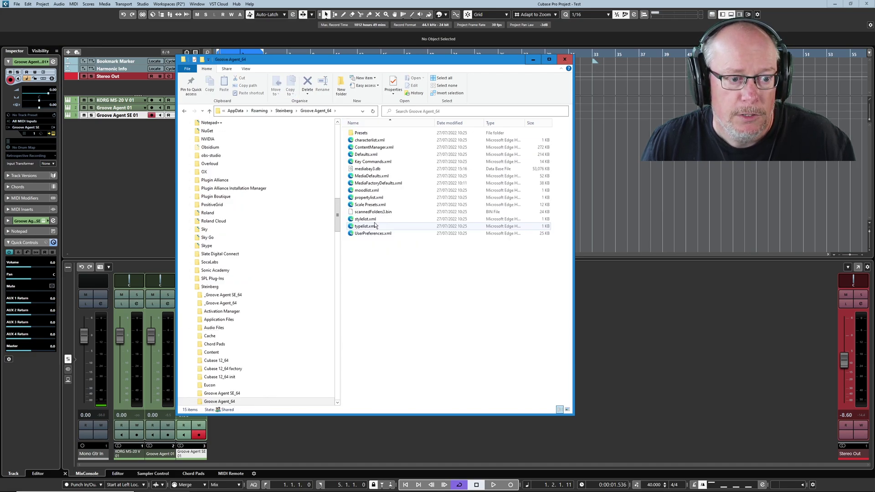
{"action": "key", "text": "BackSpace"}
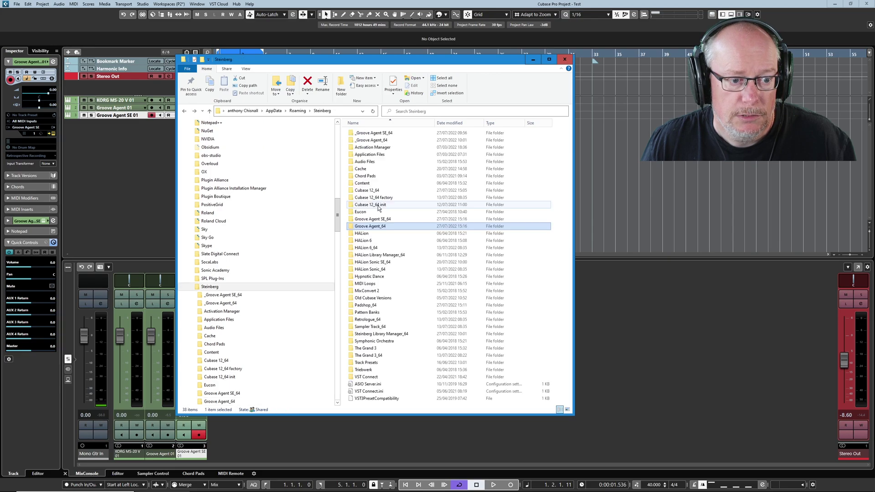
{"action": "left_click", "coordinate": [374, 219]}
{"action": "double_click", "coordinate": [375, 220]}
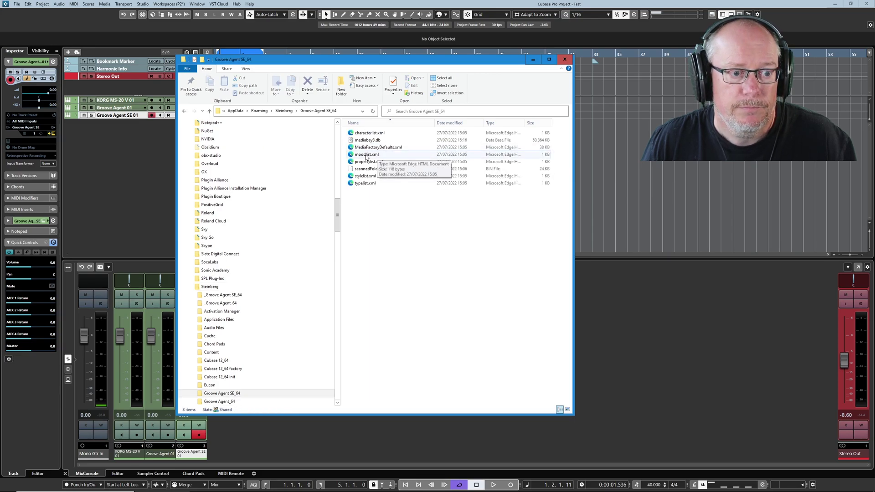
{"action": "left_click", "coordinate": [373, 142]}
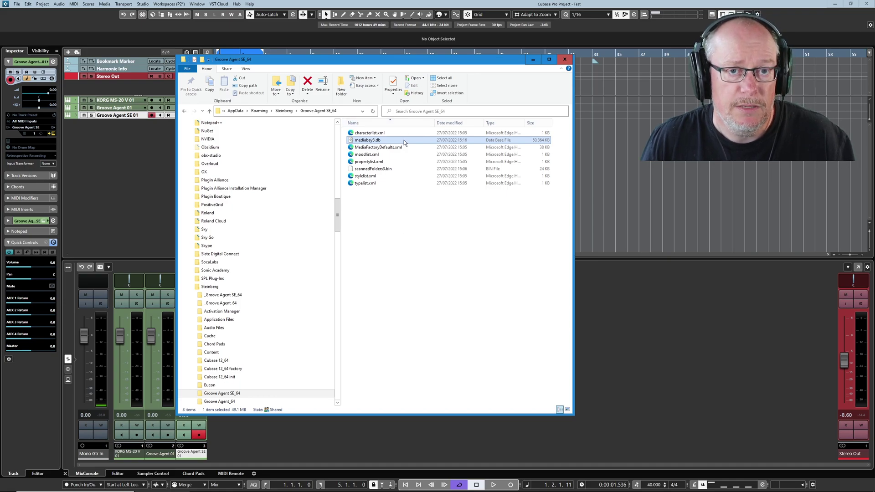
{"action": "key", "text": "BackSpace"}
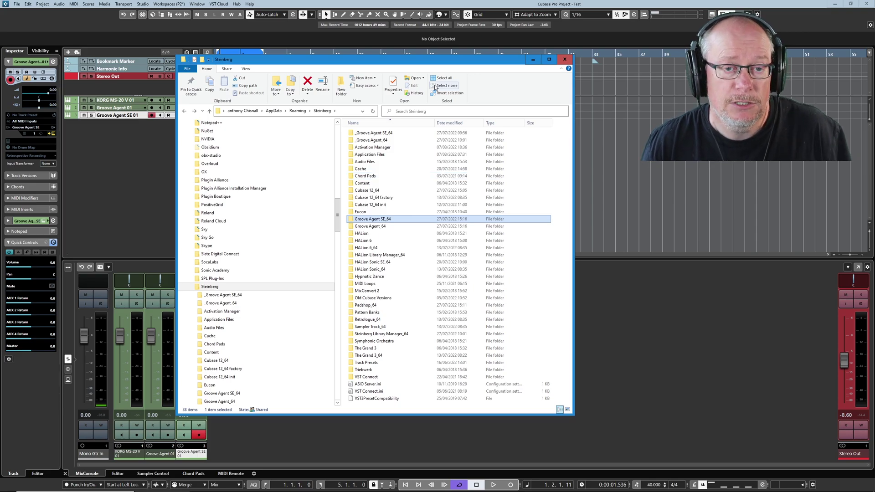
Close File Explorer and scroll the kit list across to the Character column
{"action": "left_click", "coordinate": [565, 59]}
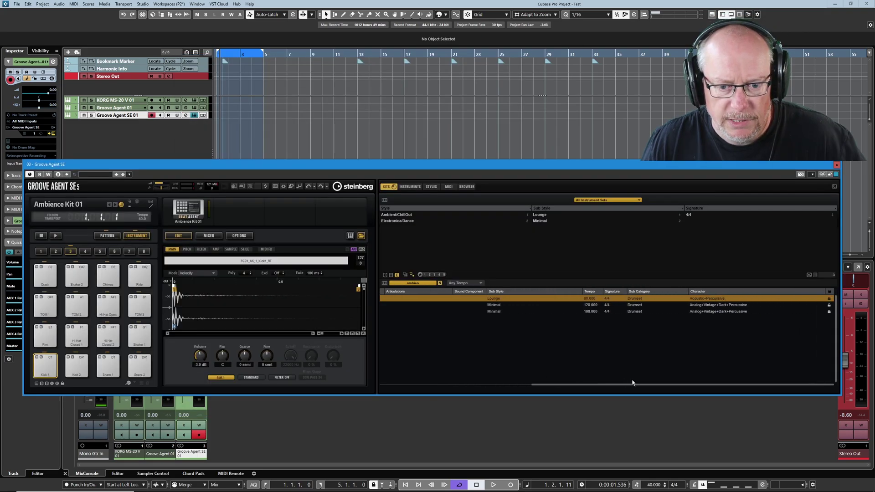
{"action": "scroll", "coordinate": [694, 380], "scroll_direction": "left", "scroll_amount": 5}
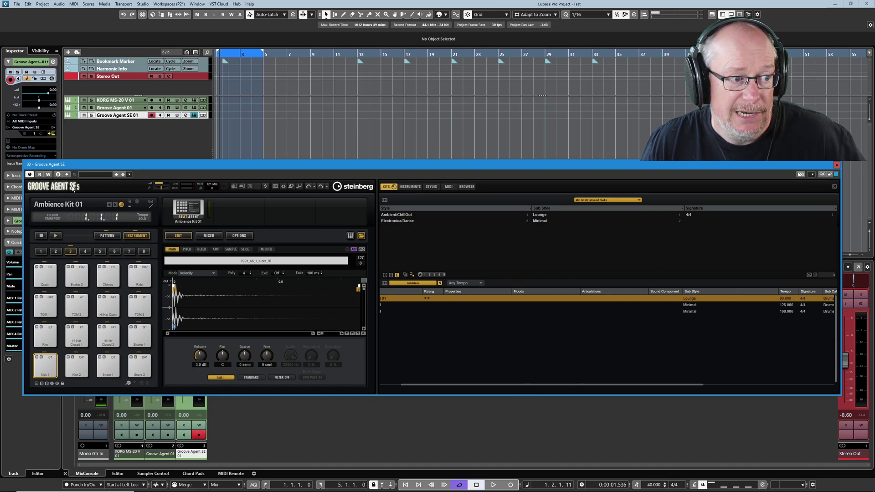
{"action": "left_click_drag", "start_coordinate": [413, 387], "coordinate": [544, 387]}
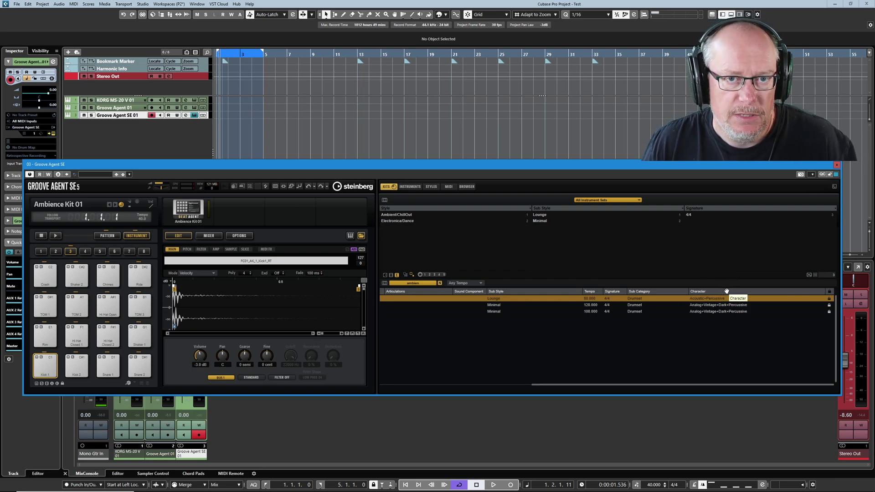
{"action": "left_click", "coordinate": [710, 300]}
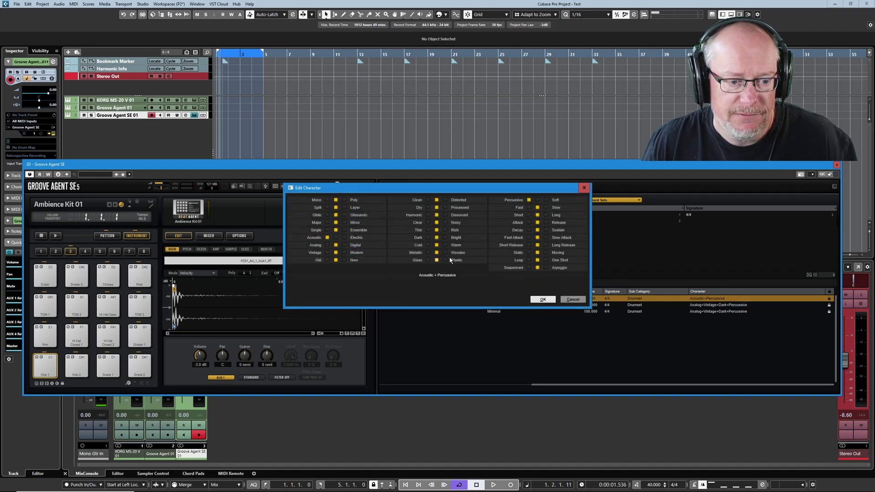
{"action": "left_click", "coordinate": [428, 260]}
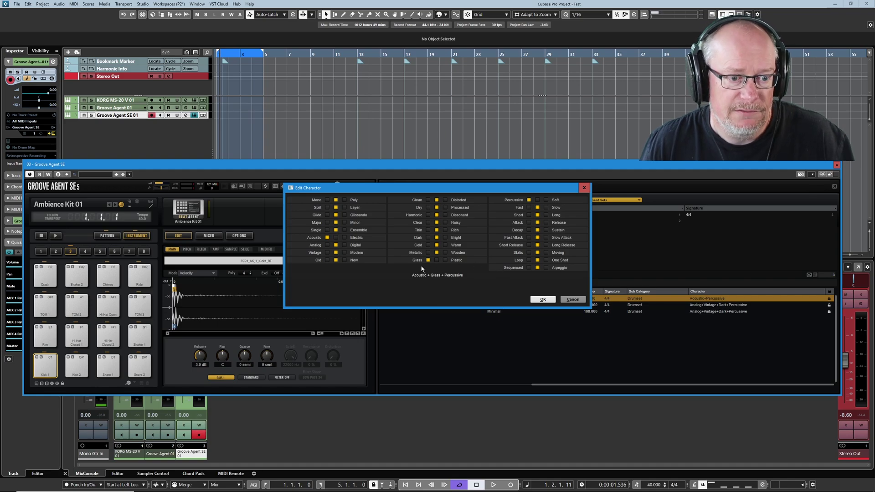
{"action": "left_click", "coordinate": [575, 302]}
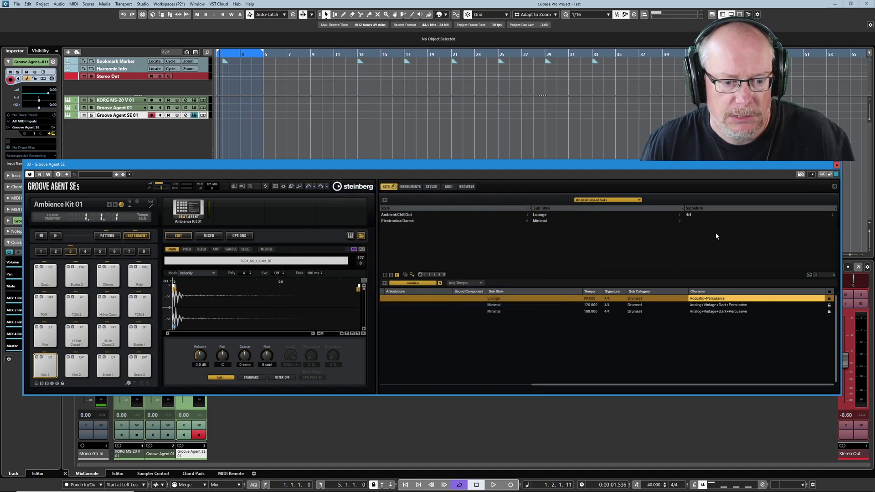
Close Groove Agent SE and reopen the Groove Agent 5 editor from the Groove Agent 01 track
{"action": "left_click", "coordinate": [836, 166]}
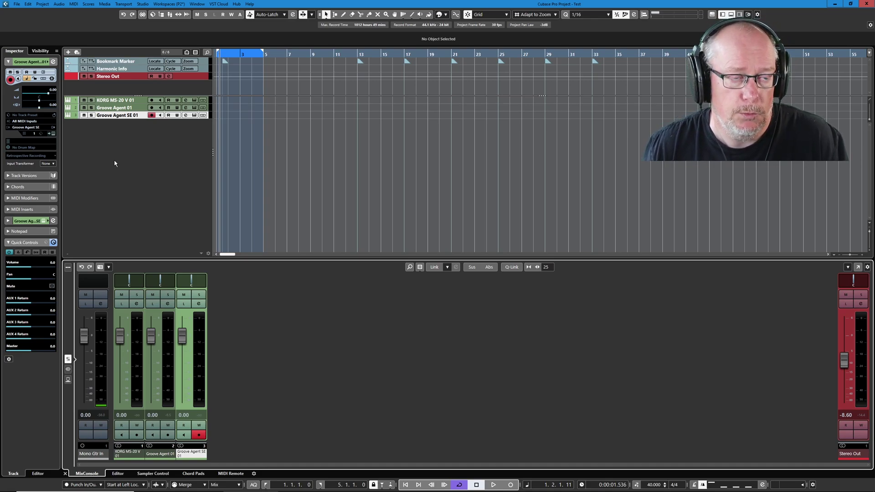
{"action": "left_click", "coordinate": [120, 100]}
{"action": "left_click", "coordinate": [160, 109]}
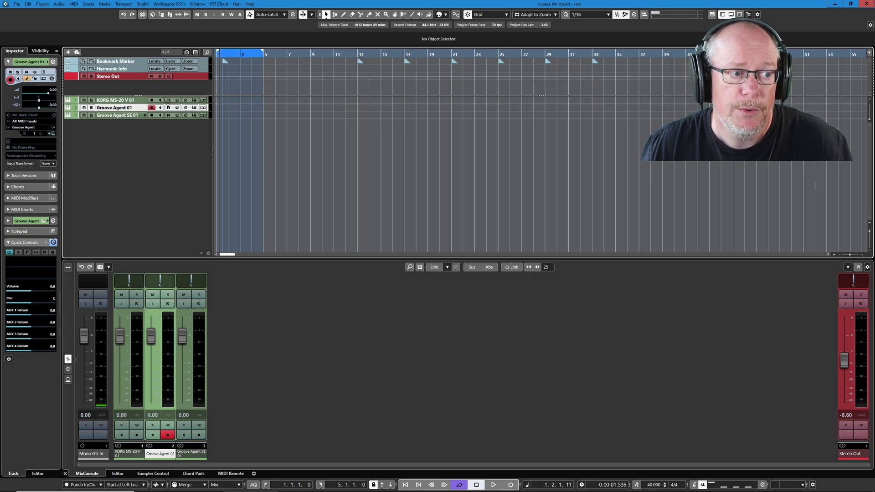
{"action": "left_click", "coordinate": [194, 108]}
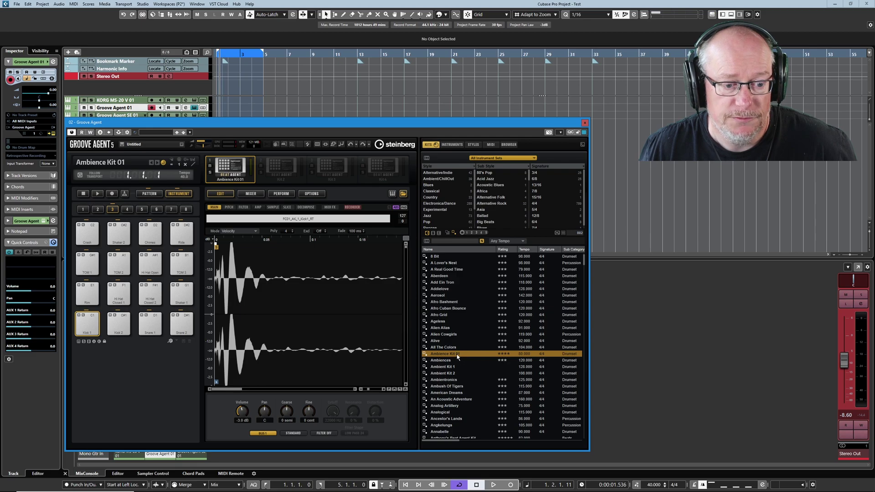
Widen the Groove Agent window to show more kit browser columns, then close it
{"action": "left_click_drag", "start_coordinate": [588, 360], "coordinate": [633, 355]}
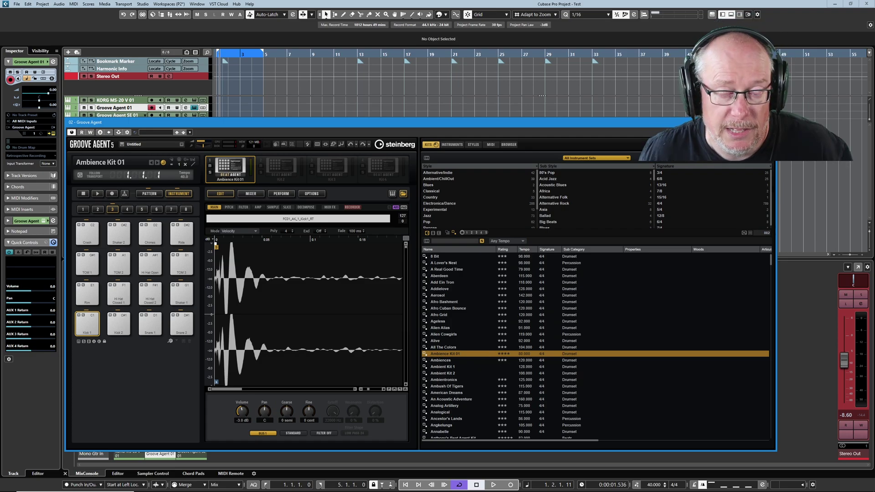
{"action": "left_click", "coordinate": [771, 122]}
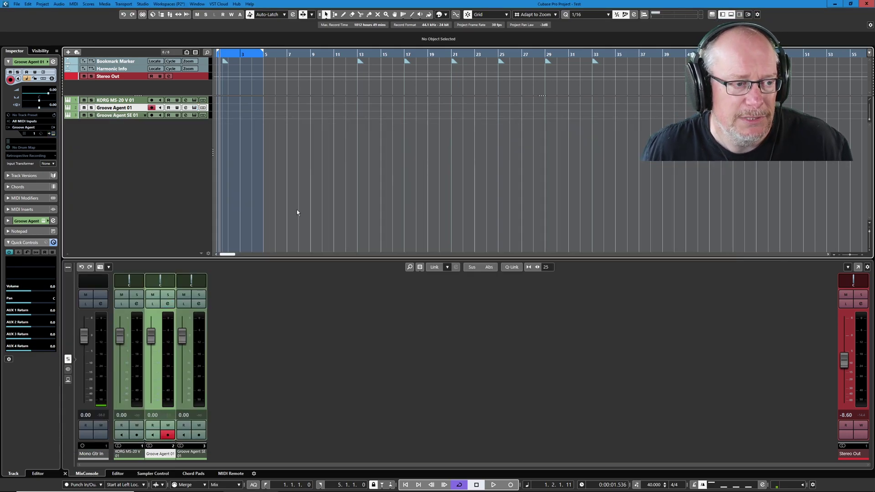
Drag the Alive - Kick instrument onto Ambience Kit 01's Kick 1 pad in Groove Agent
{"action": "left_click", "coordinate": [195, 107]}
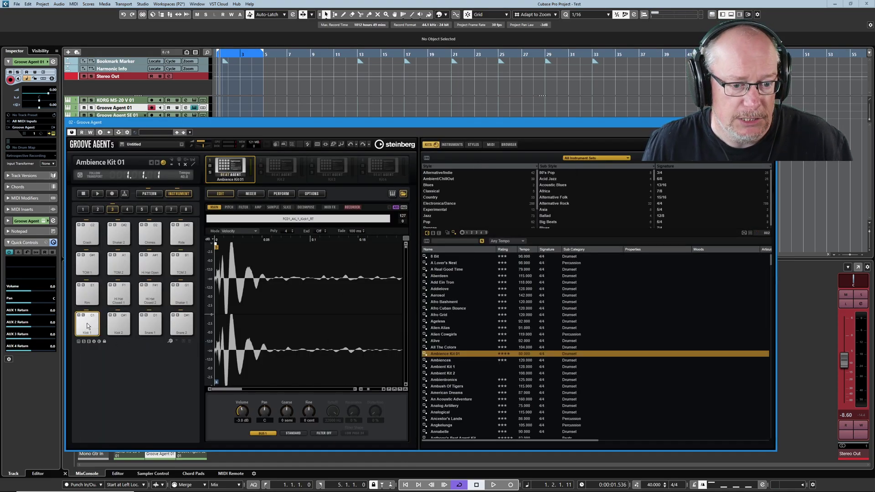
{"action": "left_click", "coordinate": [452, 145]}
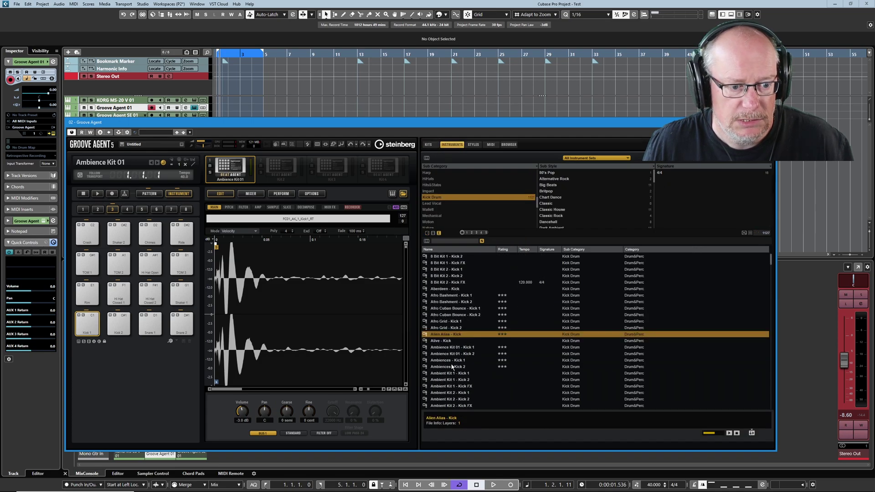
{"action": "left_click", "coordinate": [443, 343]}
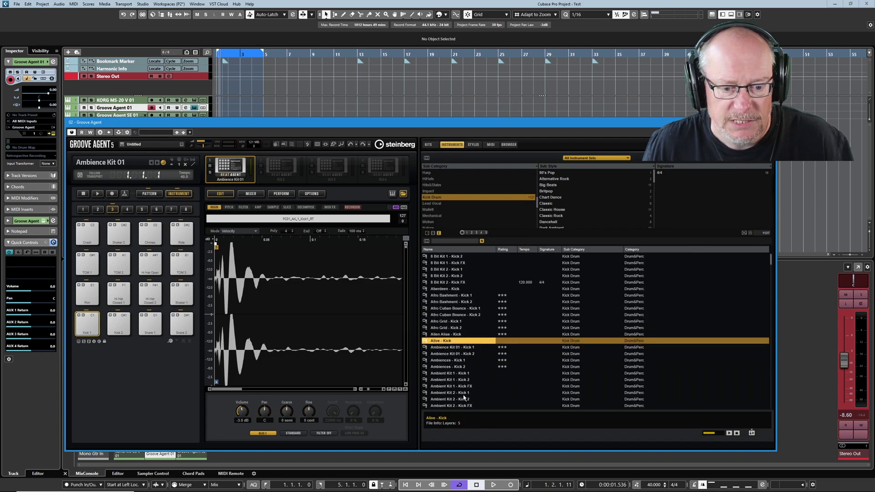
{"action": "left_click_drag", "start_coordinate": [444, 343], "coordinate": [85, 327]}
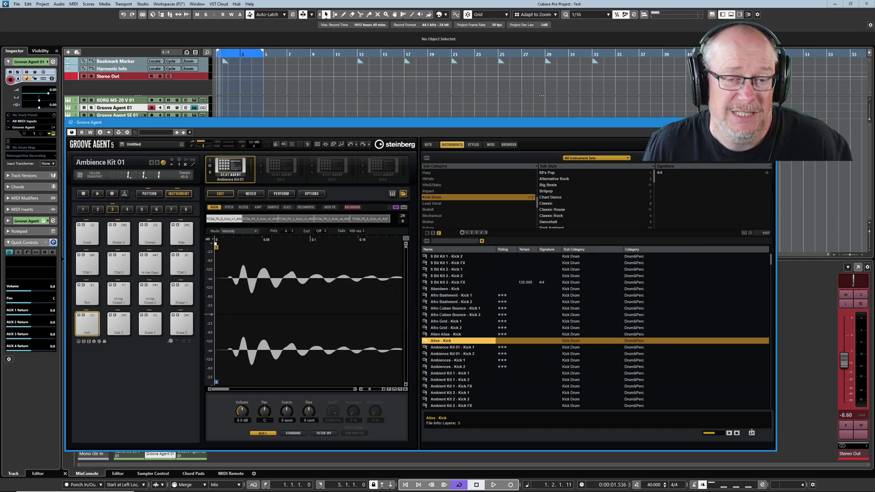
{"action": "right_click", "coordinate": [233, 159]}
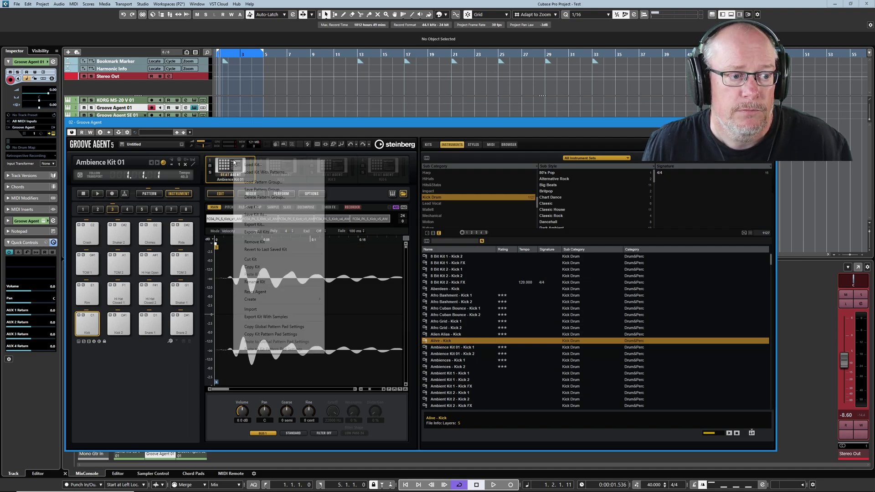
{"action": "left_click", "coordinate": [263, 214]}
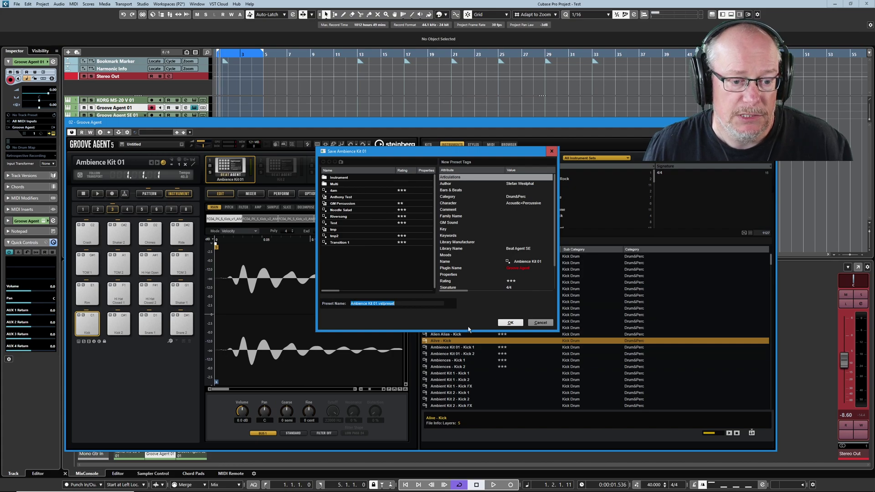
{"action": "left_click", "coordinate": [512, 323]}
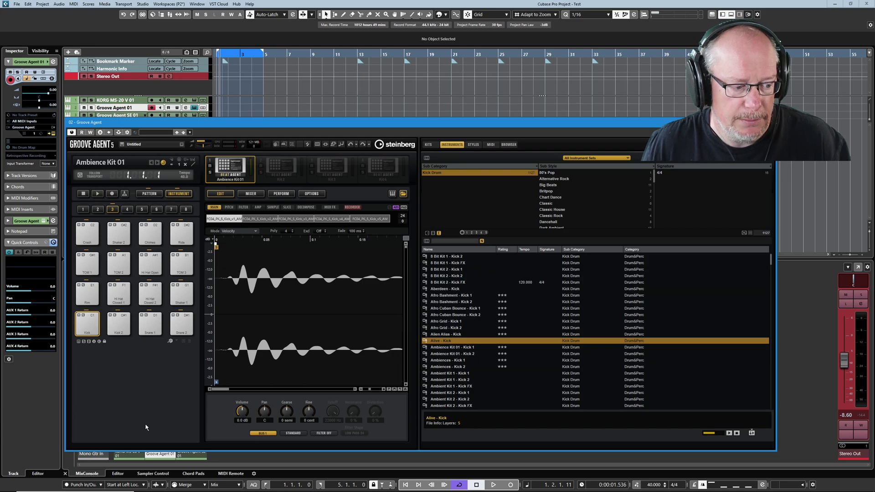
Search VST3 Presets for 'ambience' and check Ambience Kit 01's storage location in Properties
{"action": "key", "text": "alt+Tab"}
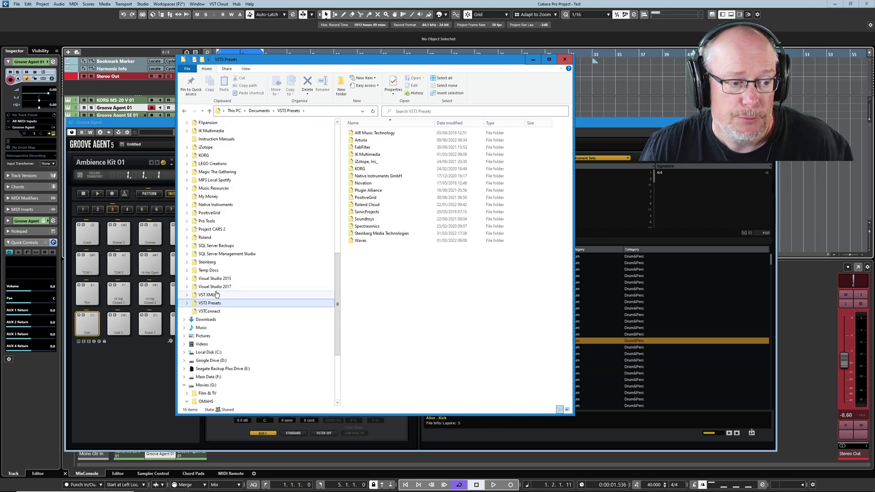
{"action": "left_click", "coordinate": [435, 111]}
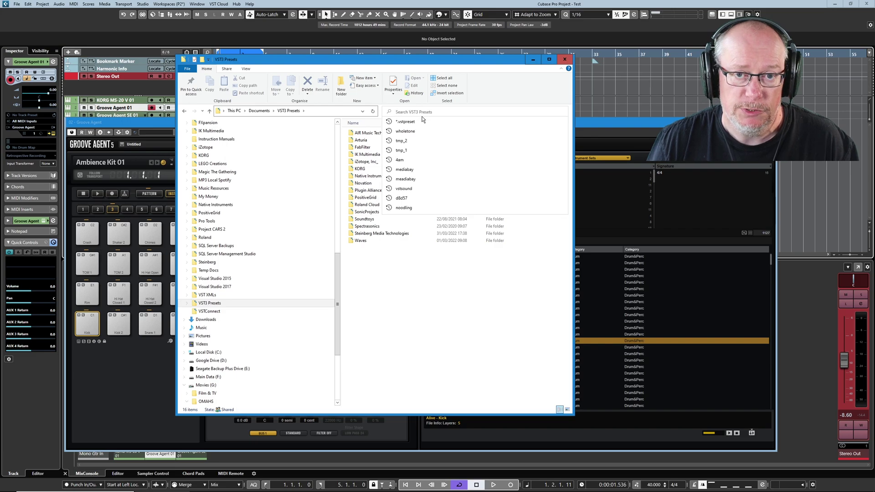
{"action": "type", "text": "ambience"}
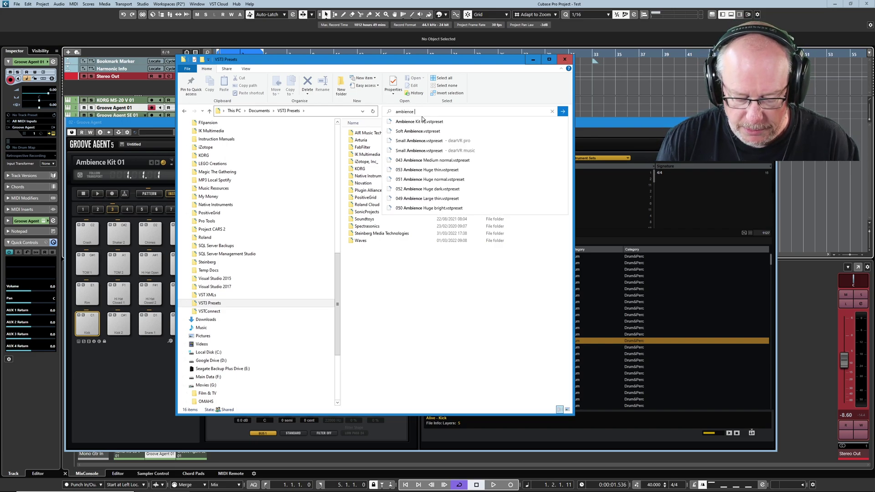
{"action": "right_click", "coordinate": [422, 122]}
{"action": "left_click", "coordinate": [461, 313]}
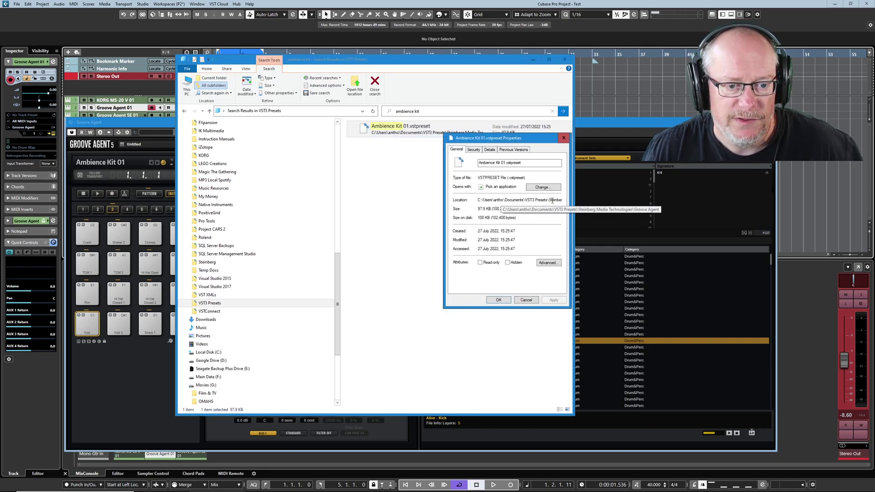
{"action": "left_click_drag", "start_coordinate": [553, 201], "coordinate": [564, 201]}
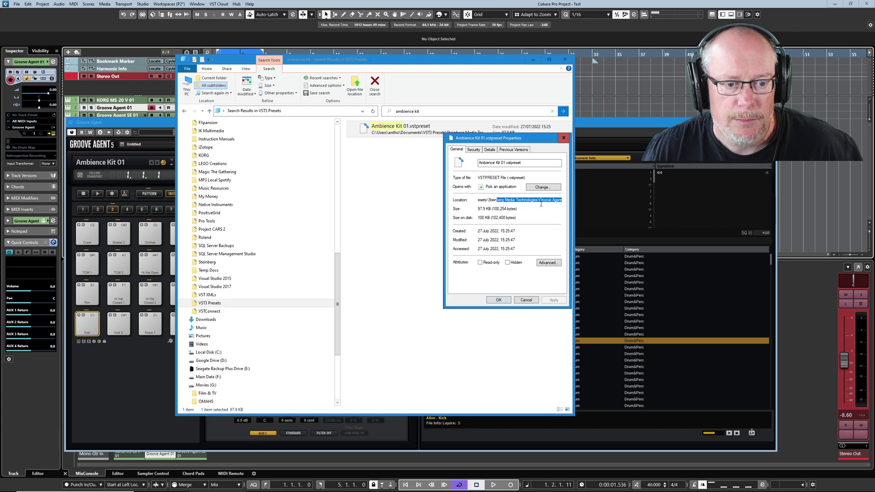
{"action": "left_click", "coordinate": [524, 301]}
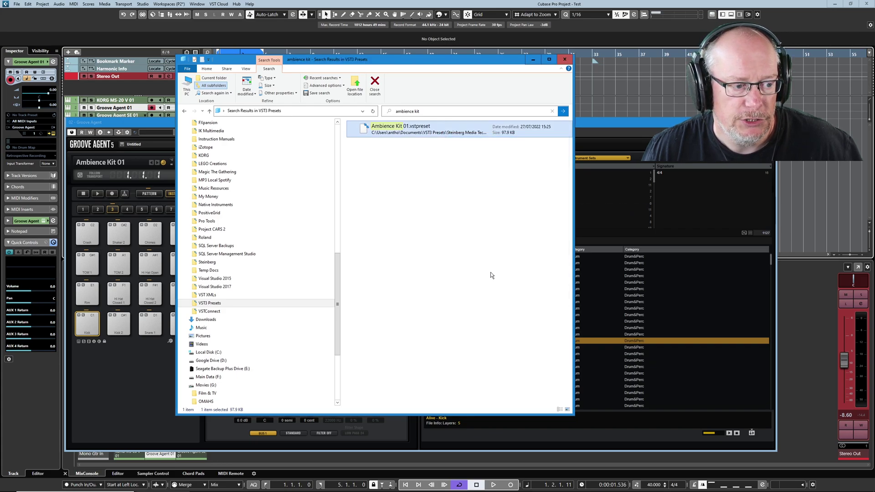
Browse to Steinberg Media Technologies\Groove Agent, select Ambience Kit 01, and minimize Explorer
{"action": "left_click", "coordinate": [186, 304]}
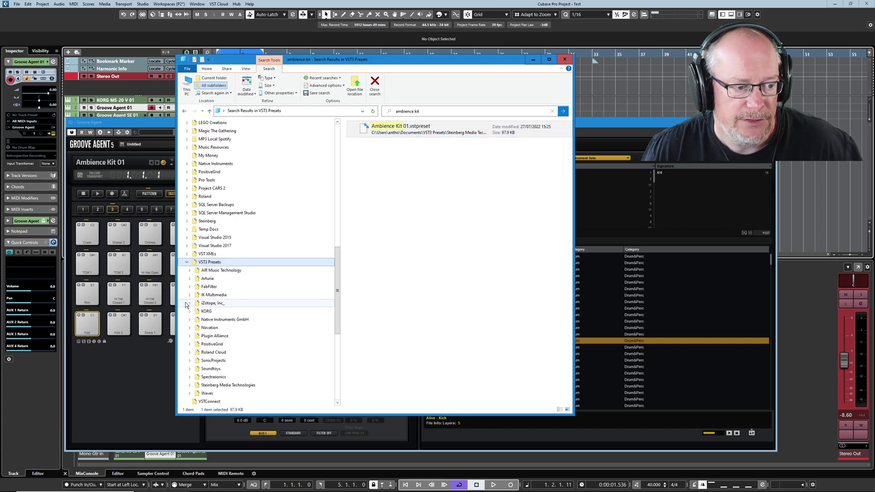
{"action": "scroll", "coordinate": [187, 300], "scroll_direction": "down", "scroll_amount": 3}
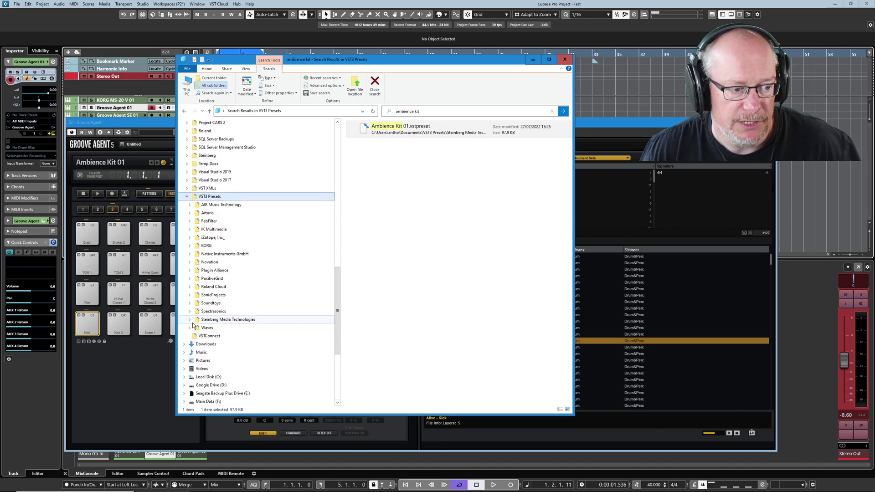
{"action": "left_click", "coordinate": [190, 320]}
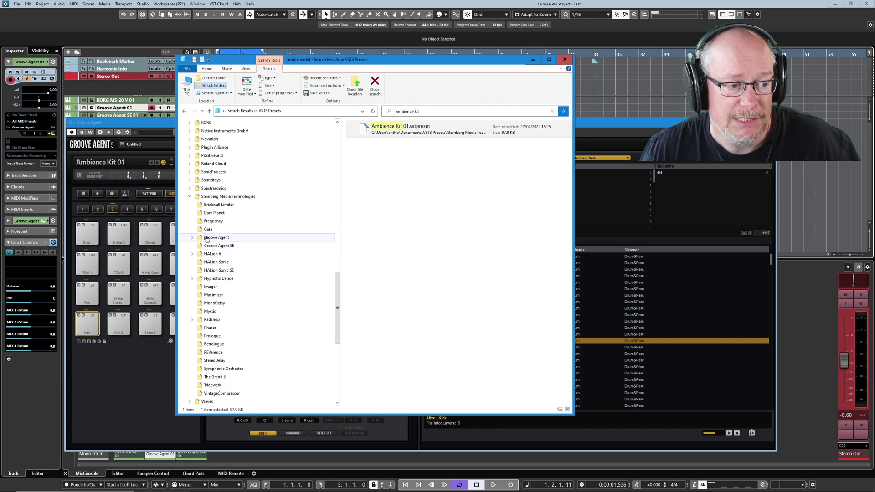
{"action": "left_click", "coordinate": [223, 247]}
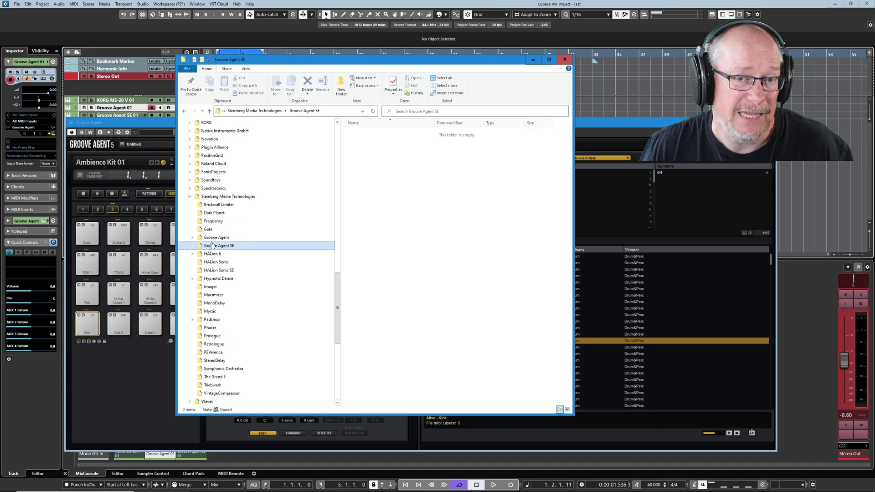
{"action": "left_click", "coordinate": [214, 238]}
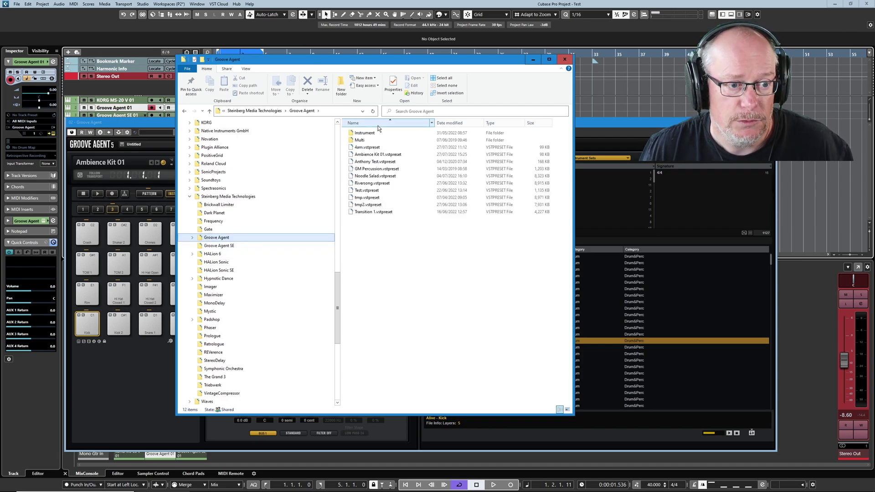
{"action": "left_click", "coordinate": [371, 154]}
{"action": "left_click", "coordinate": [533, 59]}
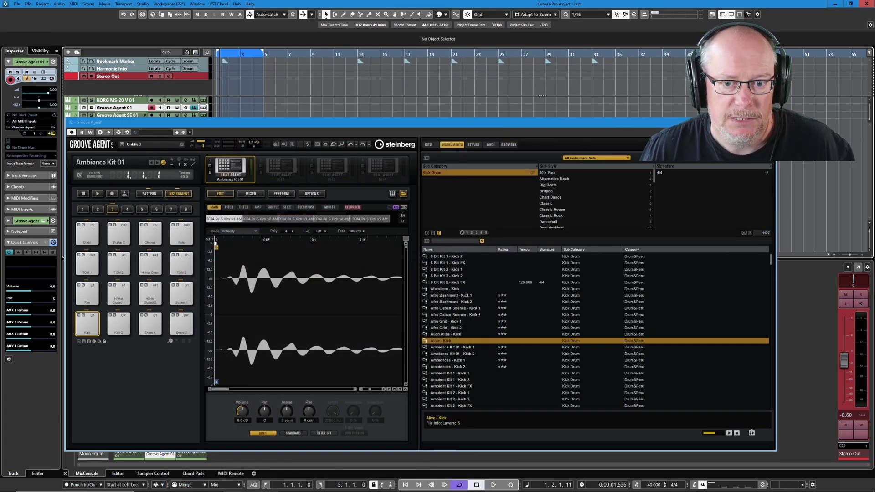
Close Groove Agent and compare the Groove Agent SE and Groove Agent Ambience Kit 01 presets in MediaBay
{"action": "left_click", "coordinate": [773, 123]}
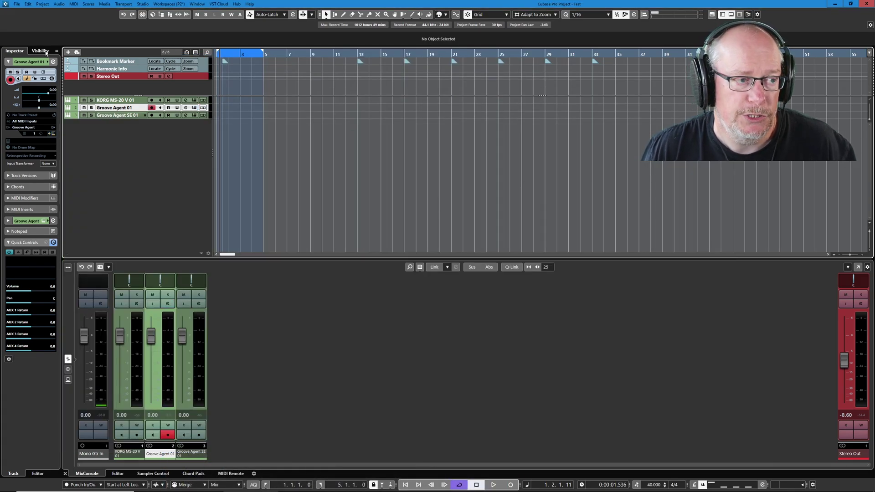
{"action": "left_click", "coordinate": [152, 15]}
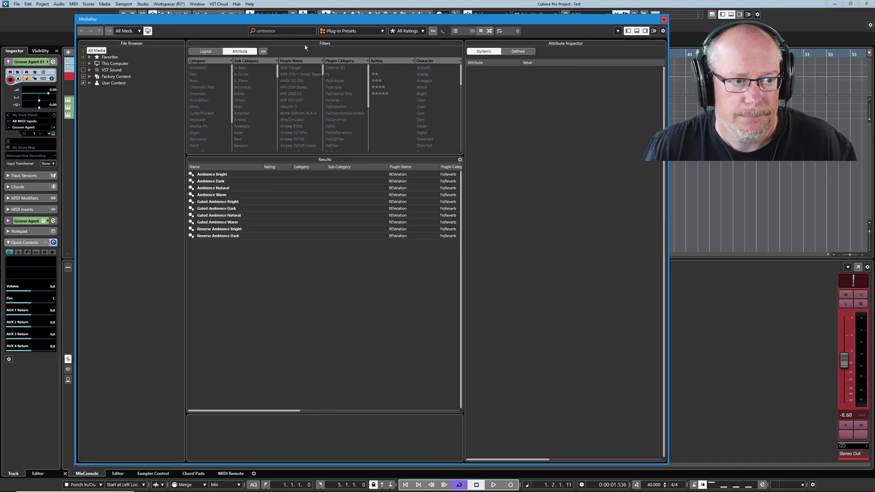
{"action": "left_click", "coordinate": [236, 297]}
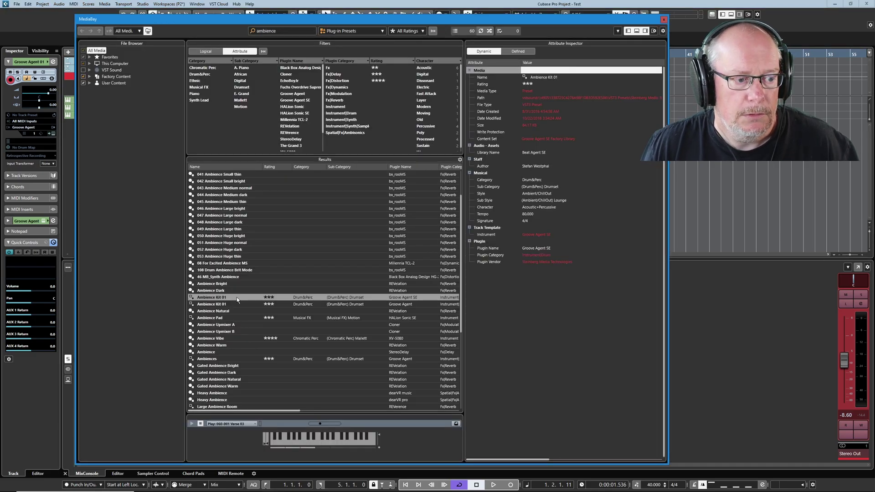
{"action": "left_click", "coordinate": [400, 305]}
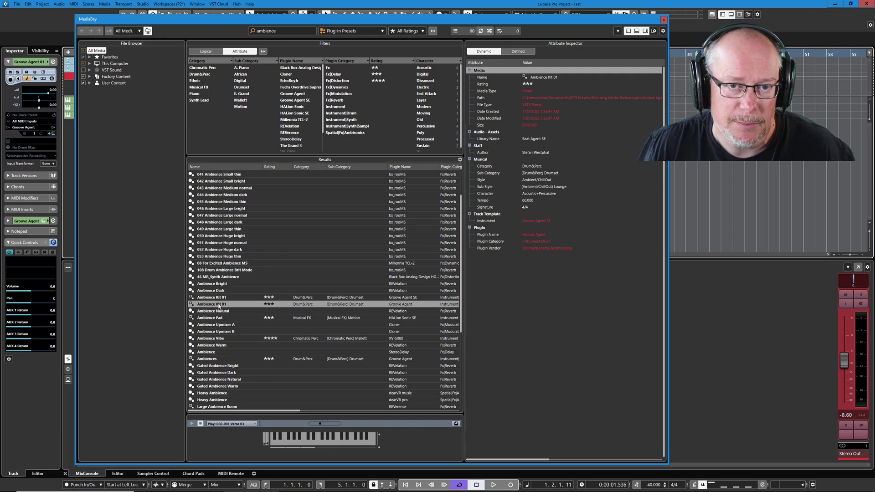
{"action": "left_click_drag", "start_coordinate": [543, 21], "coordinate": [519, 19]}
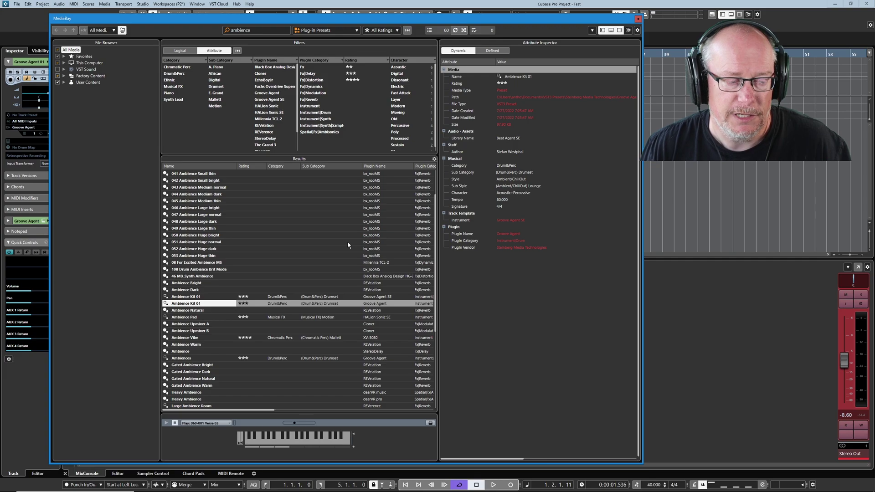
{"action": "scroll", "coordinate": [349, 244], "scroll_direction": "down", "scroll_amount": 1}
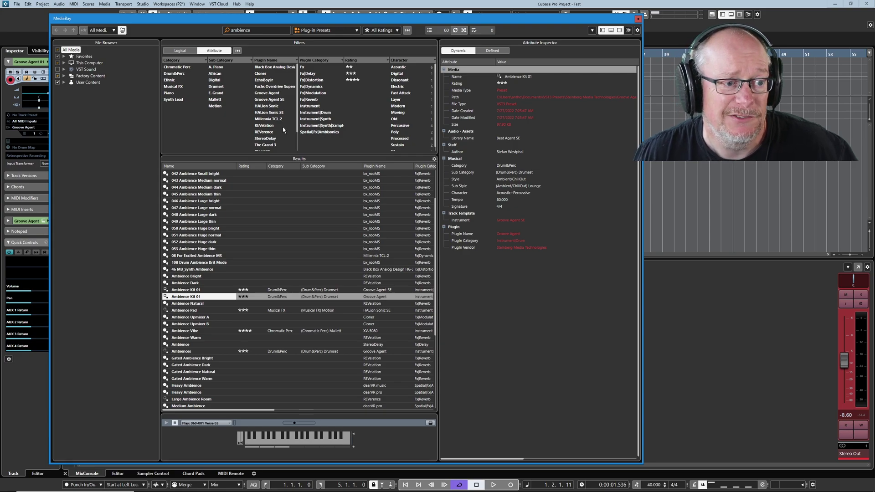
Filter the Plugin Name column to Groove Agent, then clear that filter
{"action": "left_click", "coordinate": [270, 95]}
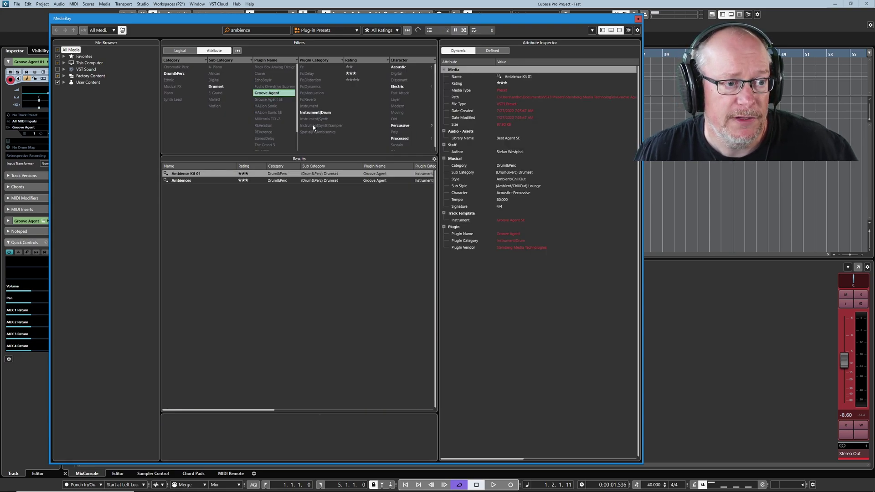
{"action": "left_click", "coordinate": [277, 93]}
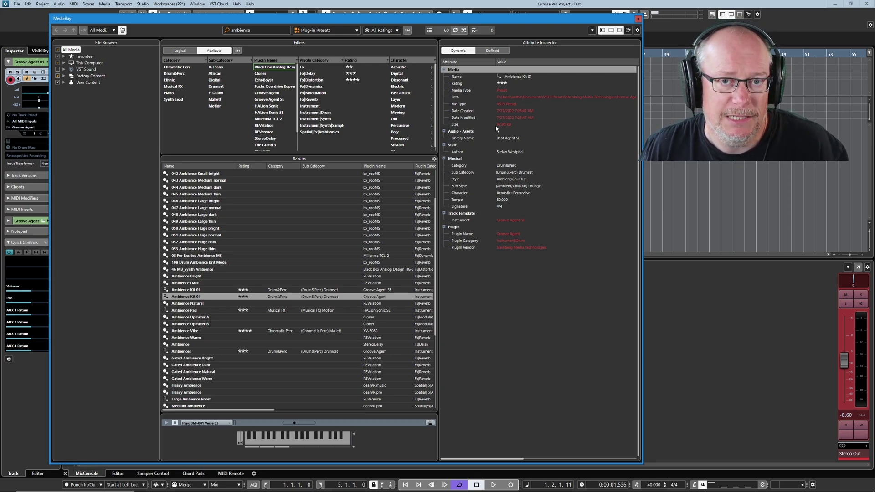
Close MediaBay and load The Rubicon preset on the KORG MS-20 V track's synth
{"action": "left_click", "coordinate": [638, 19]}
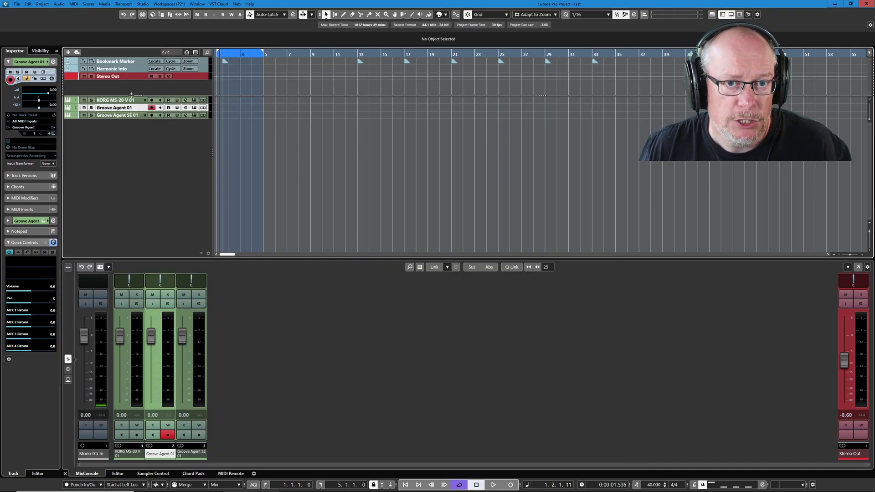
{"action": "left_click", "coordinate": [114, 100]}
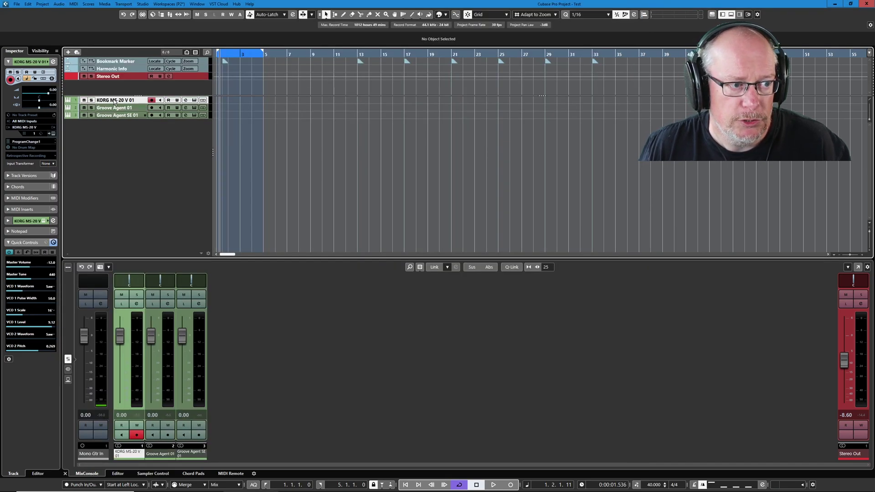
{"action": "left_click", "coordinate": [194, 100]}
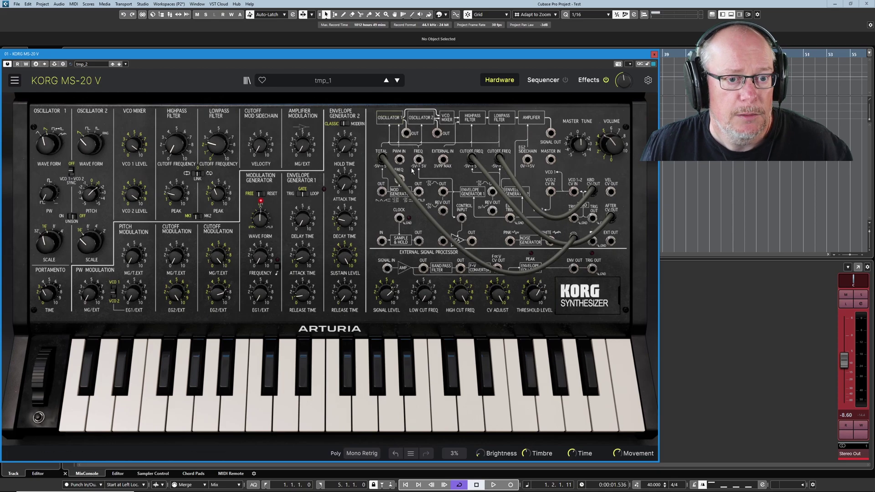
{"action": "left_click", "coordinate": [247, 80]}
{"action": "left_click", "coordinate": [162, 333]}
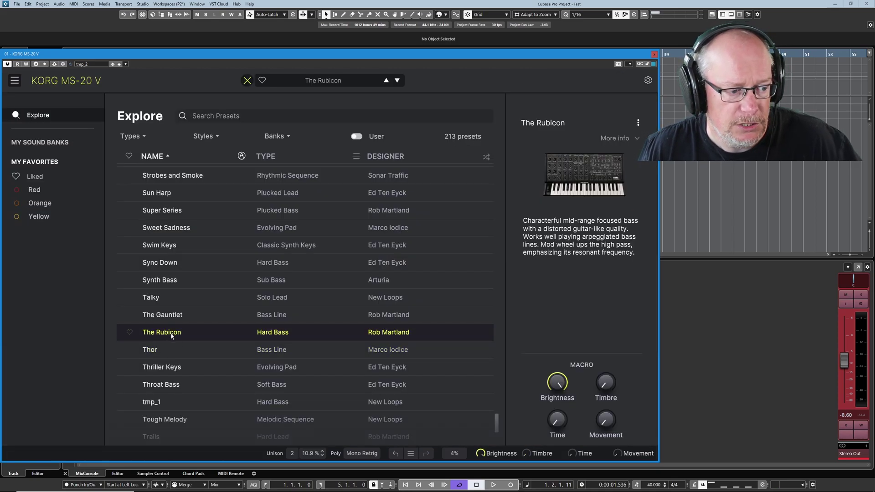
{"action": "double_click", "coordinate": [172, 337]}
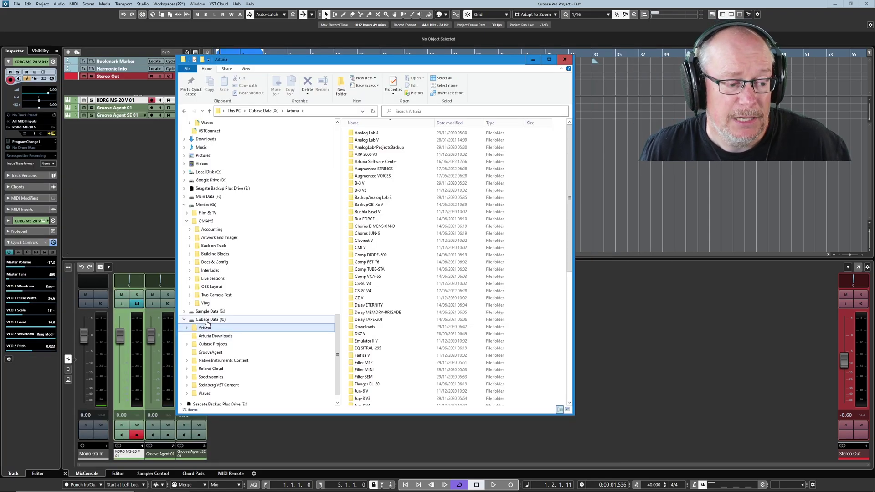
Search the Arturia folder for 'rubicon'
{"action": "left_click", "coordinate": [437, 111]}
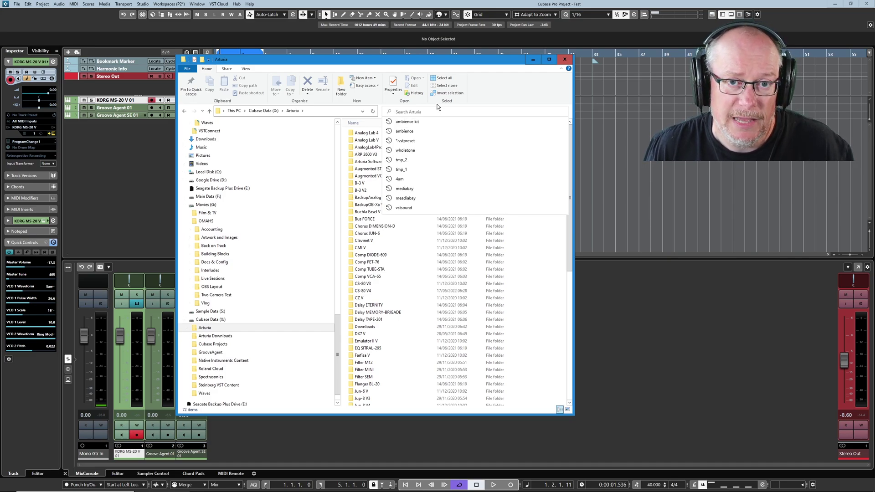
{"action": "type", "text": "rubico"}
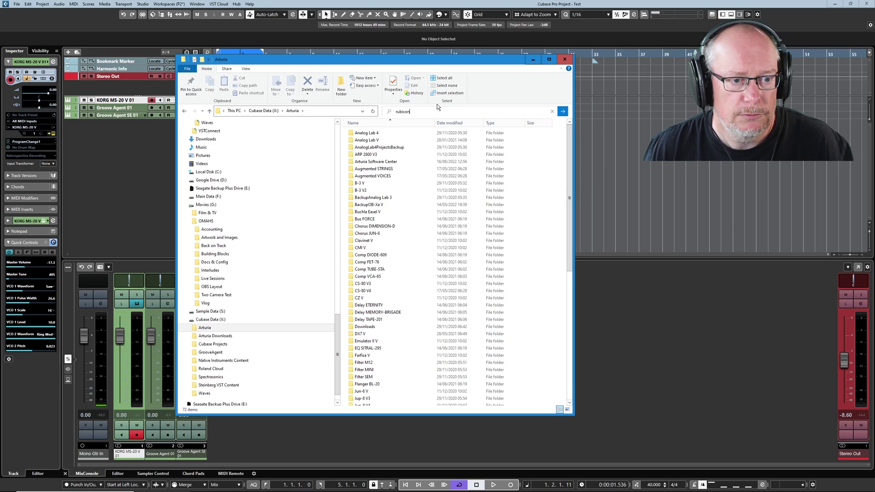
{"action": "type", "text": "n"}
{"action": "key", "text": "Return"}
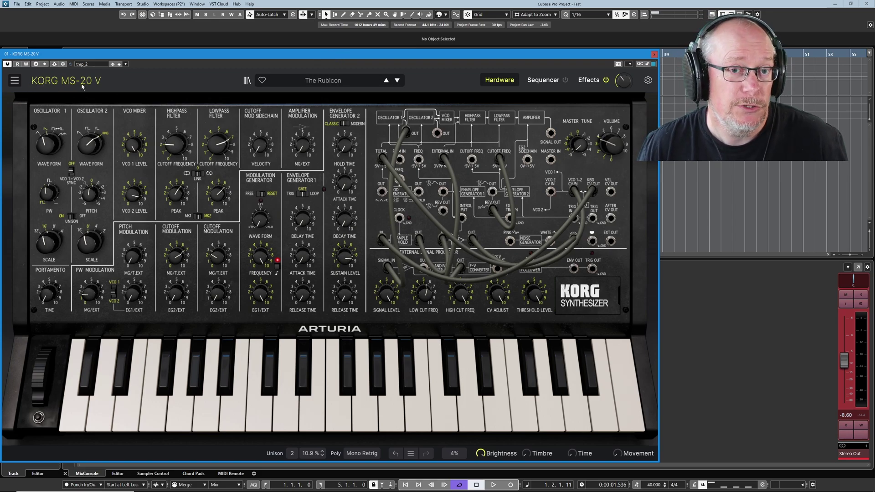
Save the MS-20 V sound through its own menu as a new preset named The Rubicon_1
{"action": "left_click", "coordinate": [15, 82]}
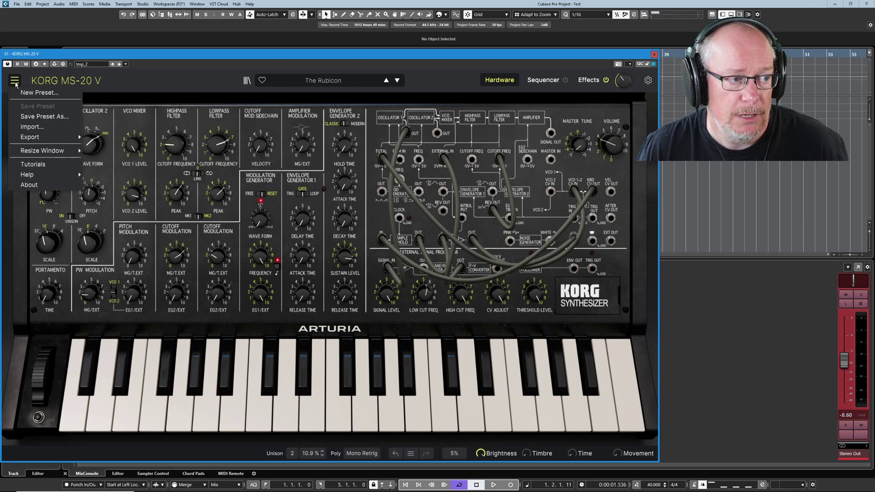
{"action": "left_click", "coordinate": [48, 118]}
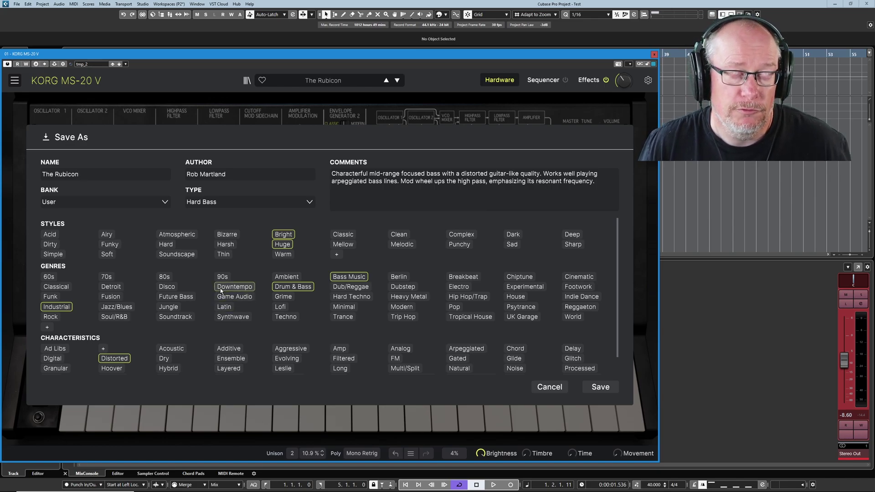
{"action": "left_click", "coordinate": [223, 277]}
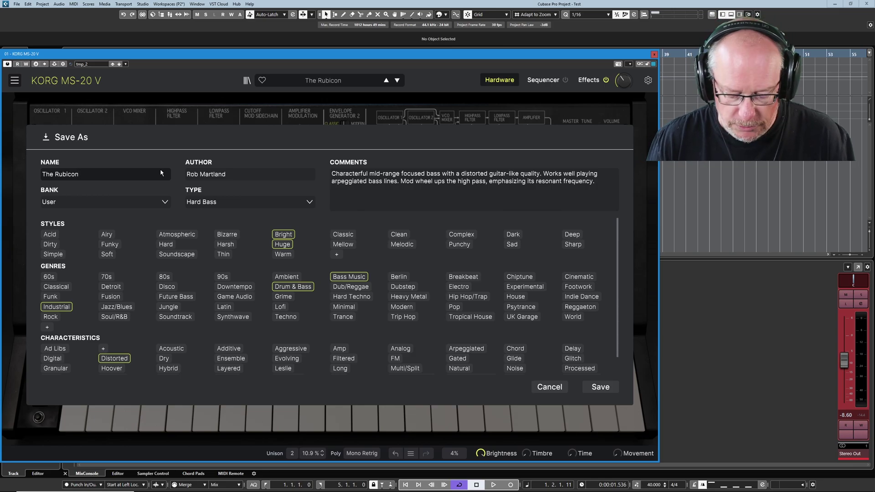
{"action": "type", "text": "_1"}
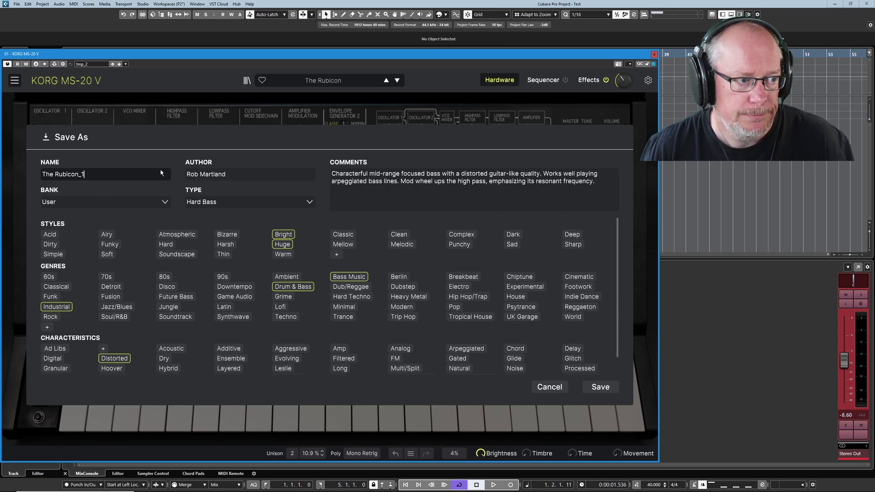
{"action": "left_click", "coordinate": [601, 387]}
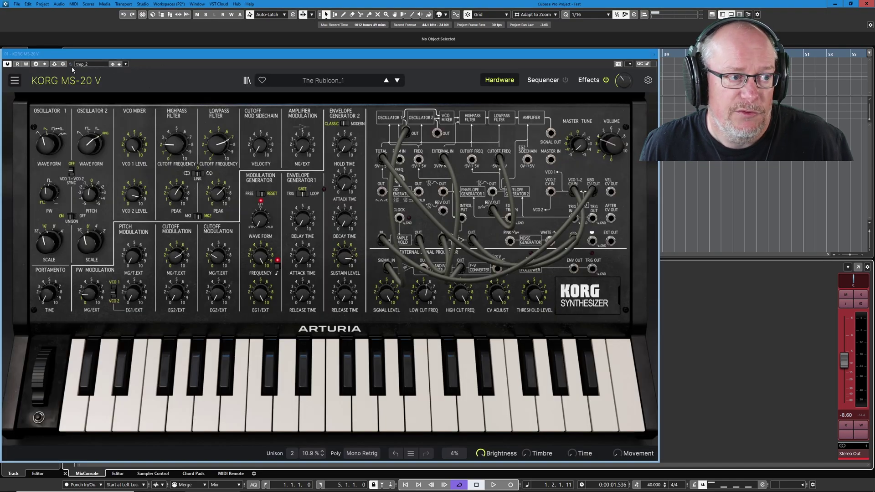
Save the sound from the Cubase plugin header as VST3 preset Rubicon_2
{"action": "left_click", "coordinate": [125, 64]}
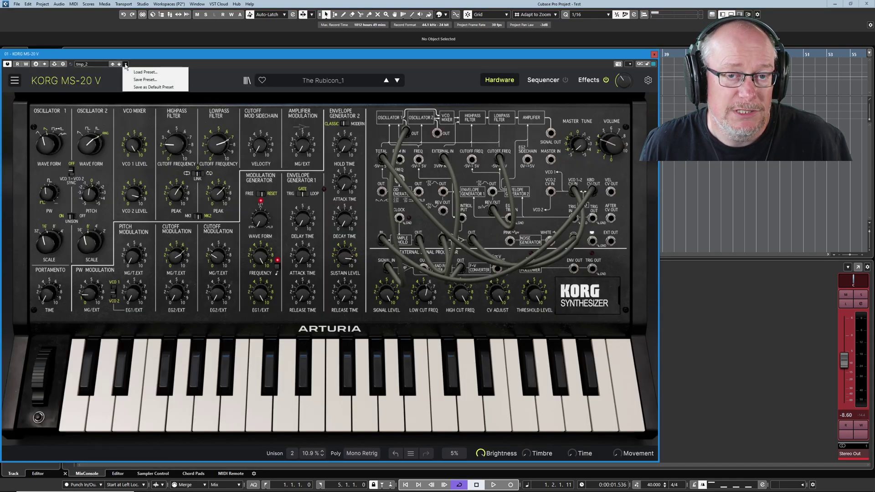
{"action": "left_click", "coordinate": [145, 80]}
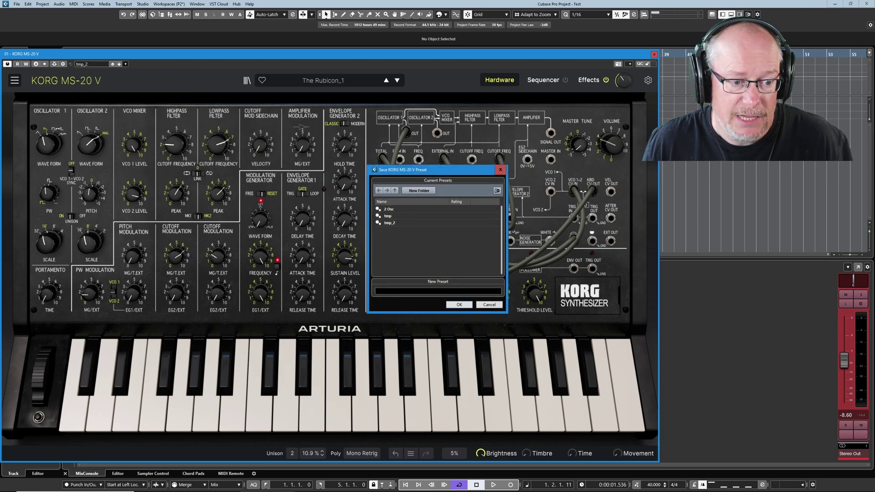
{"action": "type", "text": "Rubicon_2"}
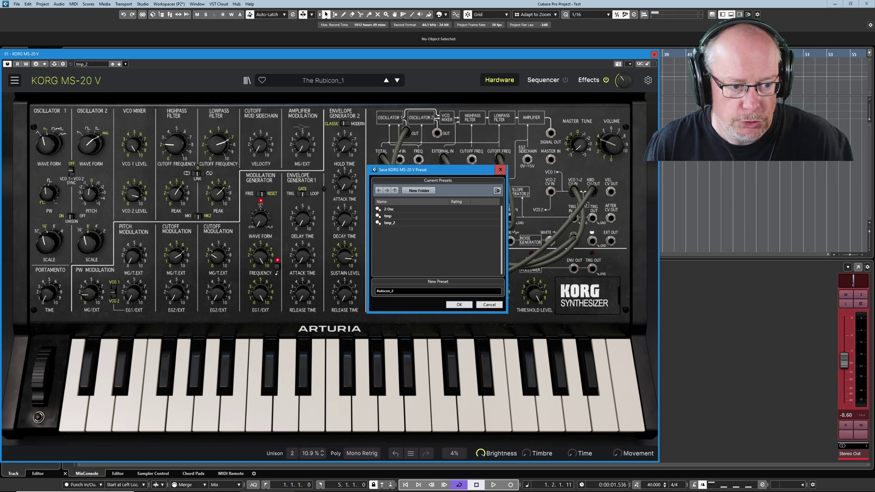
{"action": "left_click", "coordinate": [460, 306]}
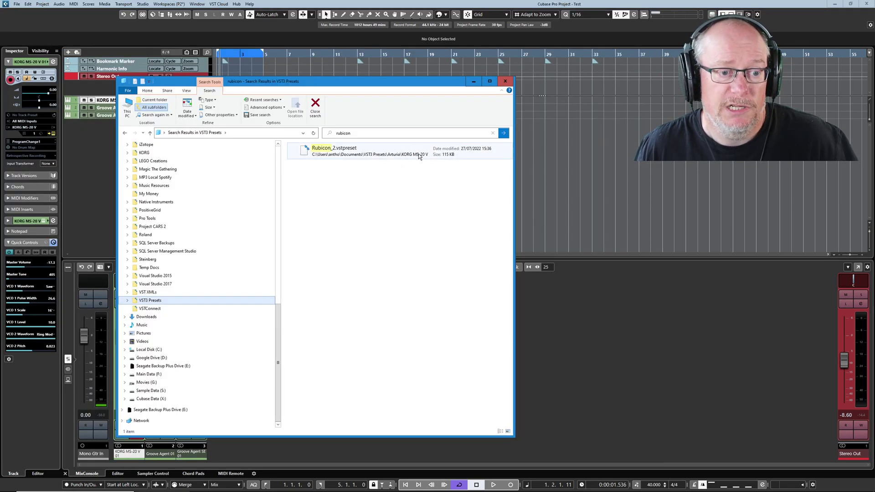
{"action": "left_click", "coordinate": [127, 301]}
{"action": "scroll", "coordinate": [176, 332], "scroll_direction": "down", "scroll_amount": 4}
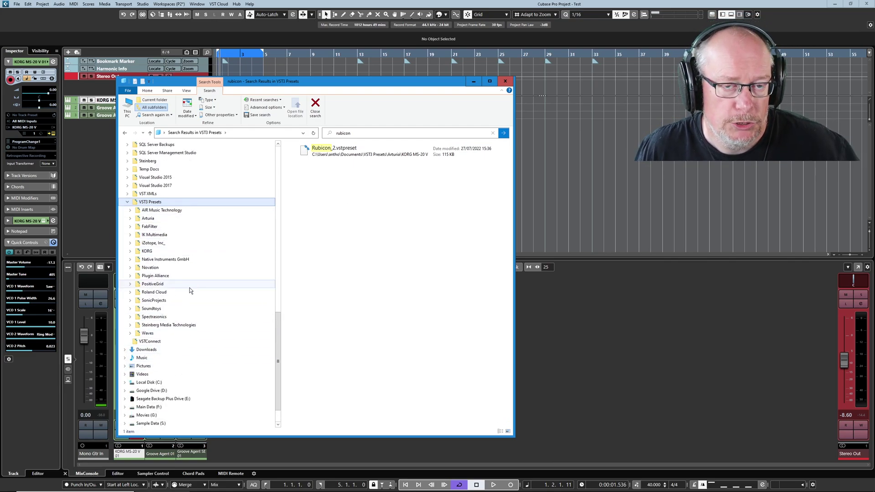
{"action": "left_click", "coordinate": [130, 342]}
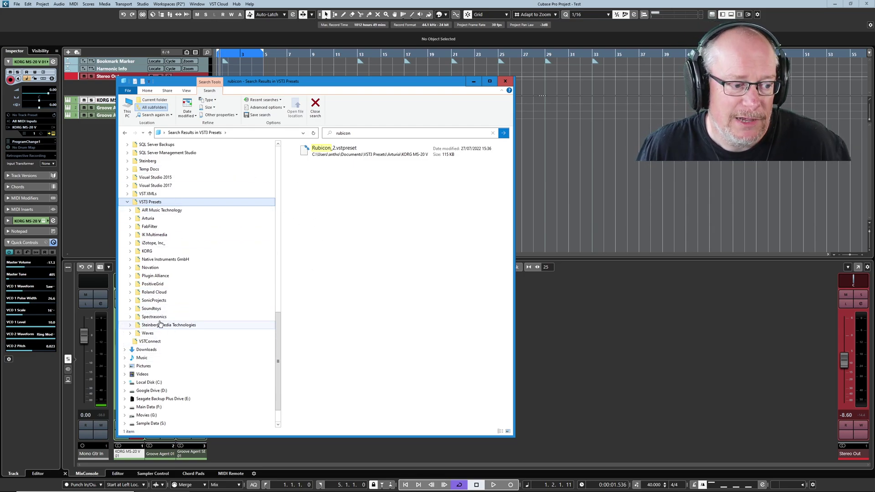
{"action": "left_click", "coordinate": [127, 203]}
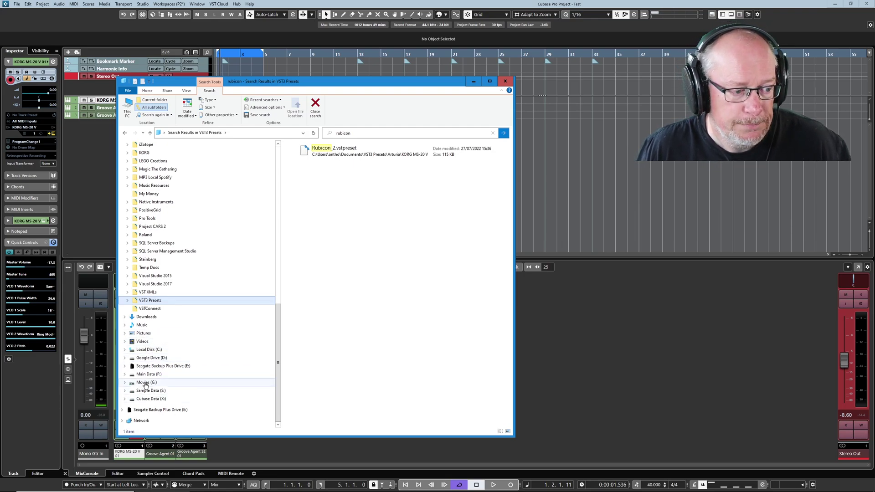
Navigate from Roaming to VST3 Presets\Steinberg Media Technologies\Padshop\Granular Guitars\Acoustic Guitar
{"action": "key", "text": "alt+Left"}
{"action": "left_click", "coordinate": [236, 132]}
{"action": "scroll", "coordinate": [346, 332], "scroll_direction": "down", "scroll_amount": 10}
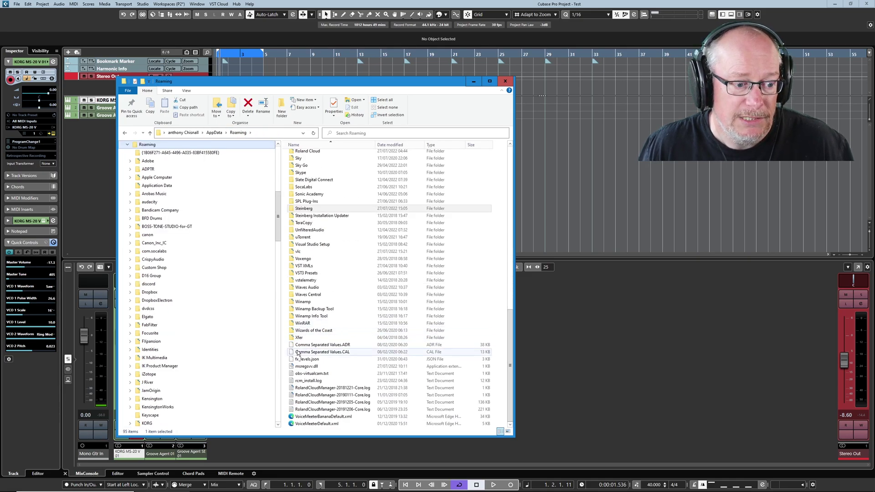
{"action": "double_click", "coordinate": [301, 274]}
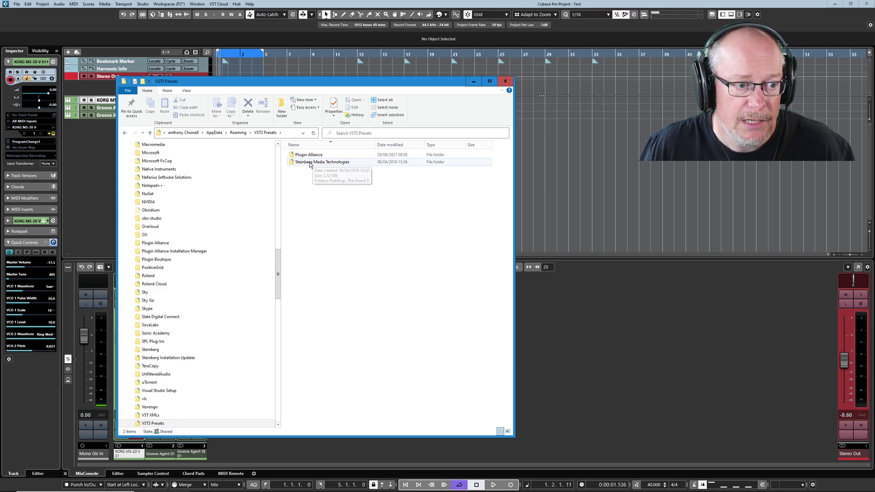
{"action": "left_click", "coordinate": [310, 163]}
{"action": "double_click", "coordinate": [310, 163]}
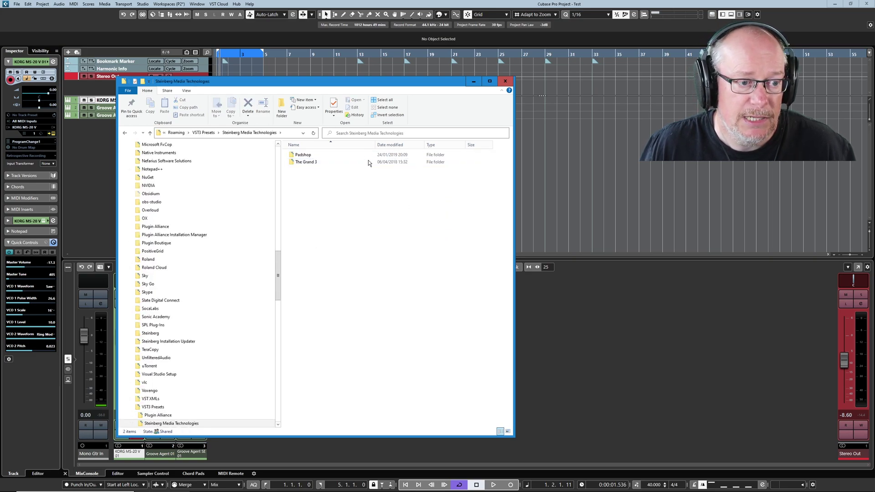
{"action": "double_click", "coordinate": [304, 155]}
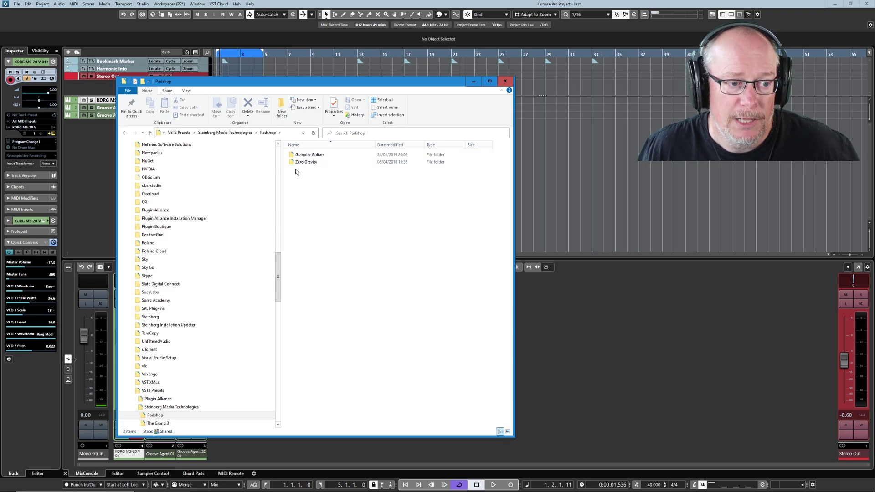
{"action": "double_click", "coordinate": [308, 155]}
{"action": "double_click", "coordinate": [309, 155]}
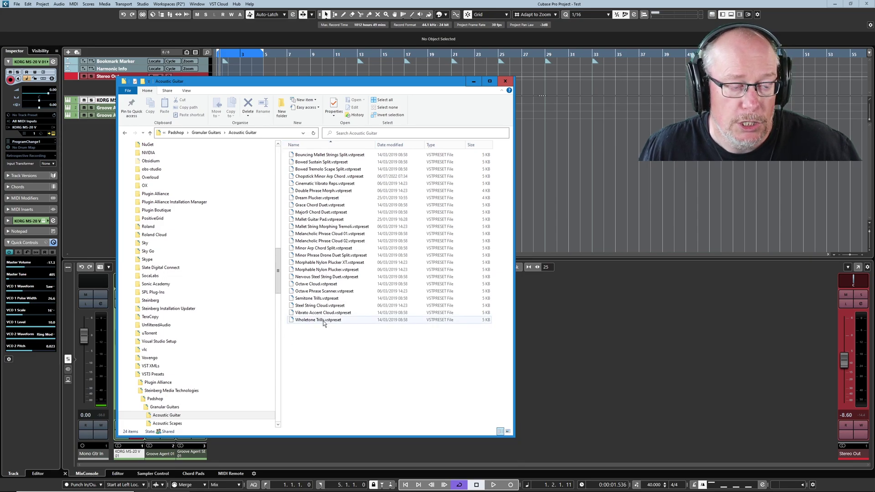
Open MediaBay with F5, search 'wholetone', and view the Wholetone Trills preset's attributes
{"action": "left_click", "coordinate": [608, 322]}
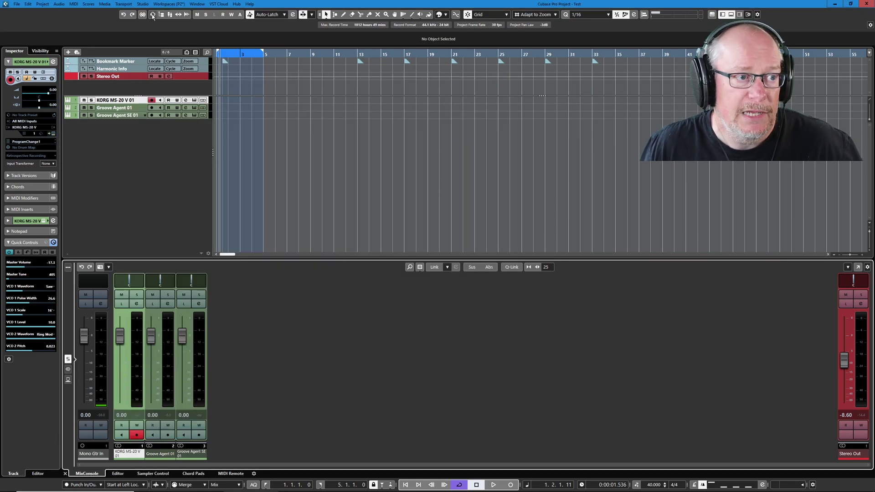
{"action": "key", "text": "F5"}
{"action": "left_click", "coordinate": [248, 31]}
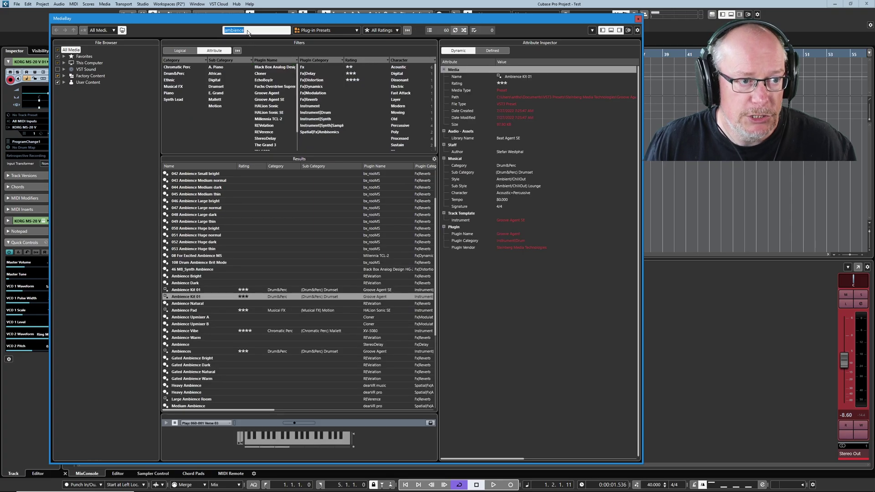
{"action": "type", "text": "wholetone"}
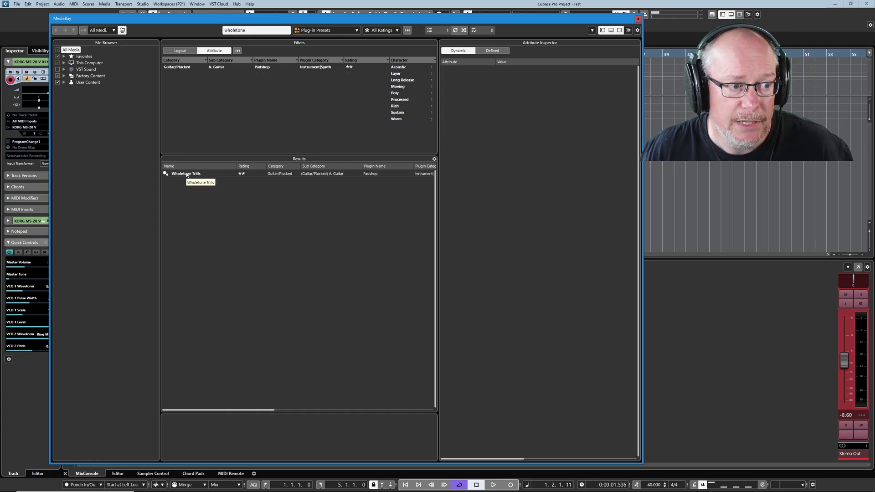
{"action": "left_click", "coordinate": [187, 175]}
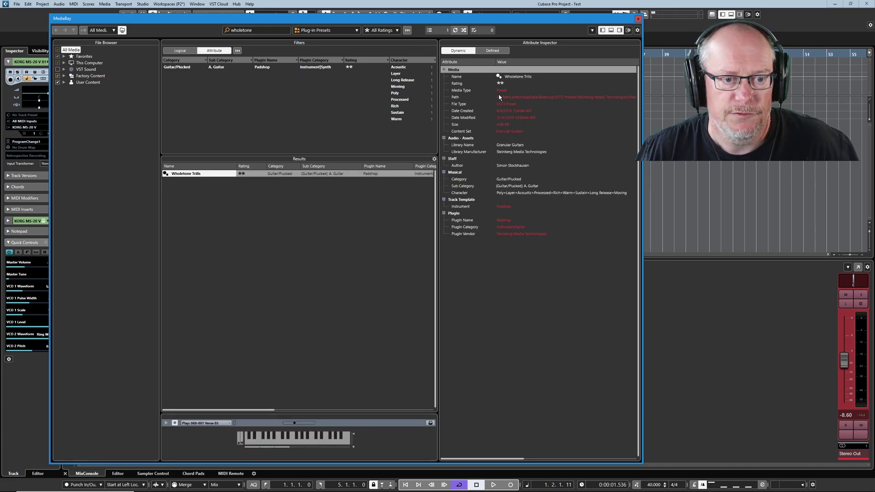